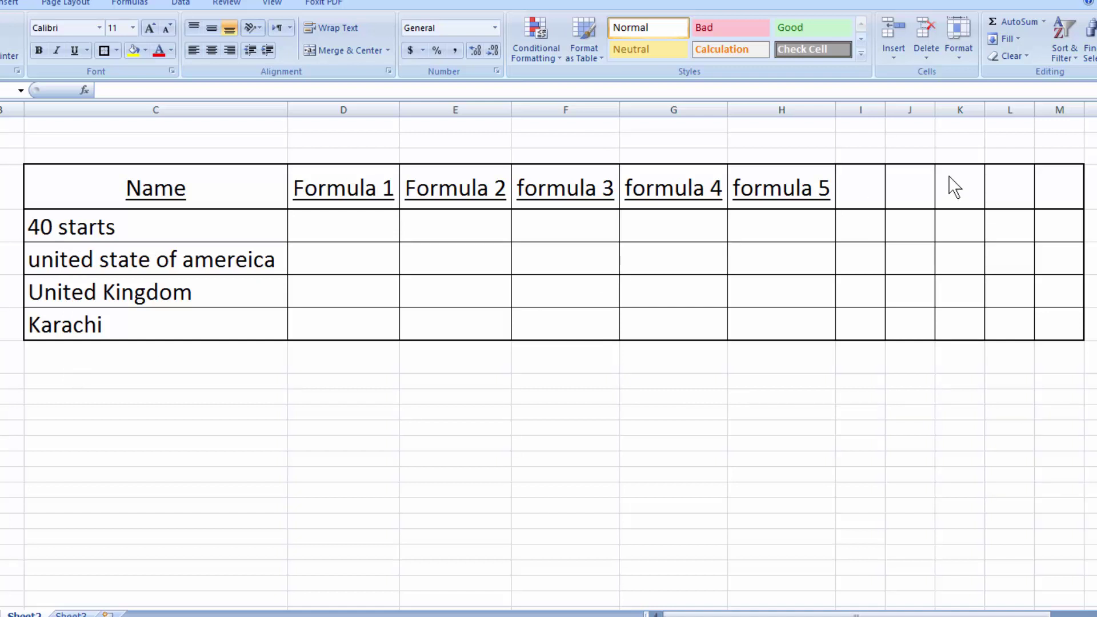
pyautogui.click(373, 228)
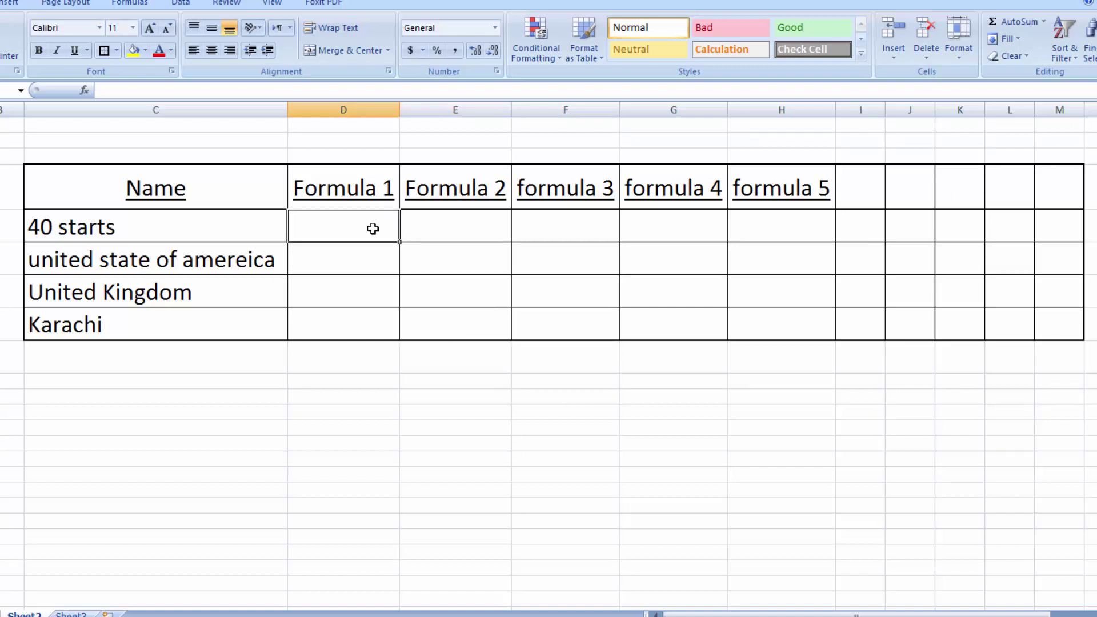
pyautogui.write('=')
pyautogui.press('Escape')
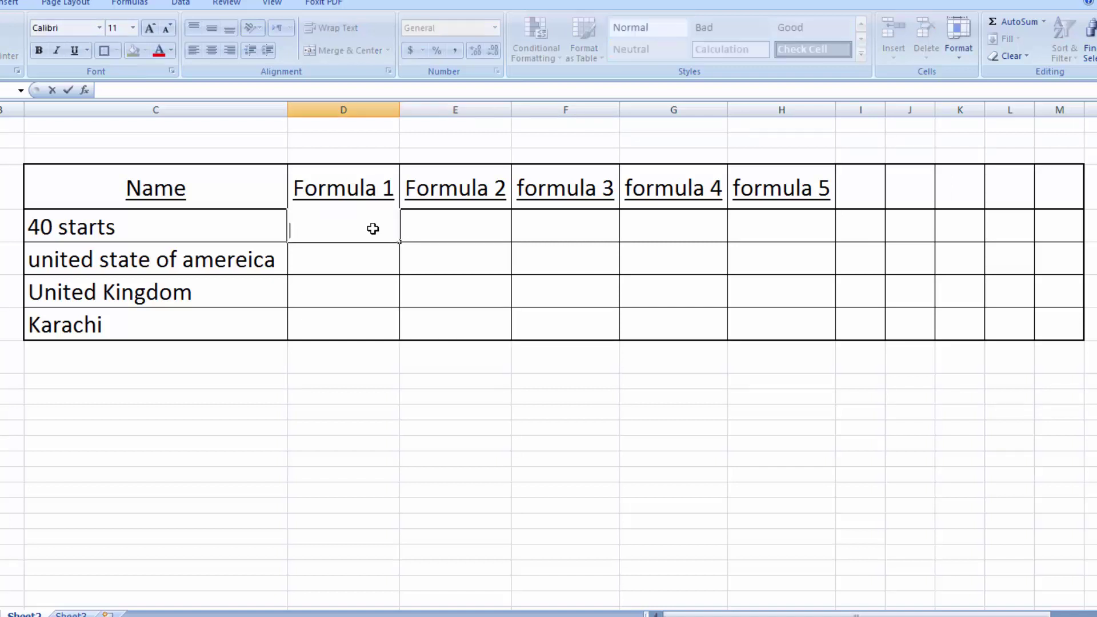
pyautogui.click(374, 360)
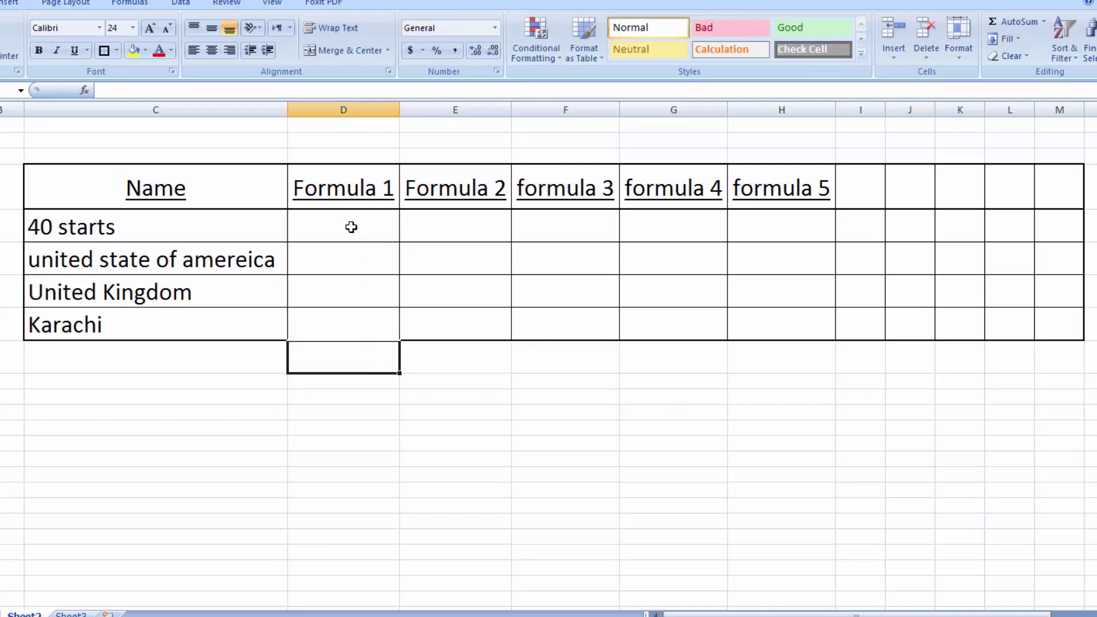
# Step: Set the font size of the empty cells below the formula headings to 20
pyautogui.moveTo(351, 227); pyautogui.dragTo(360, 270)
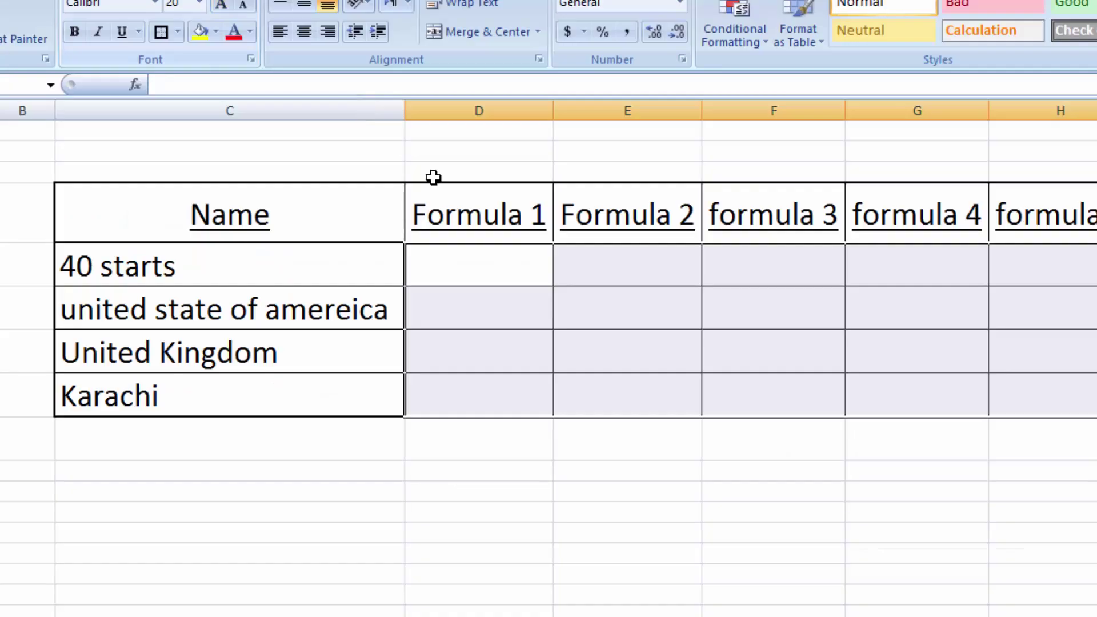
# Step: Enter =LEN(C5) in the Formula 1 cell of the "40 starts" row and fill it down to the Karachi row
pyautogui.click(510, 263)
pyautogui.write('=')
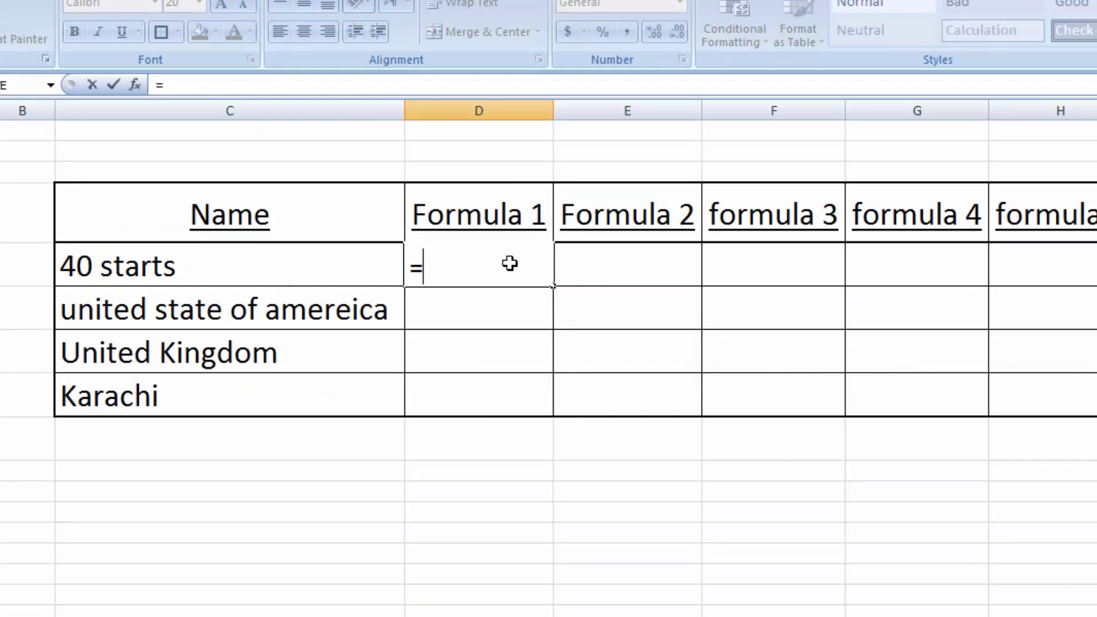
pyautogui.write('len(')
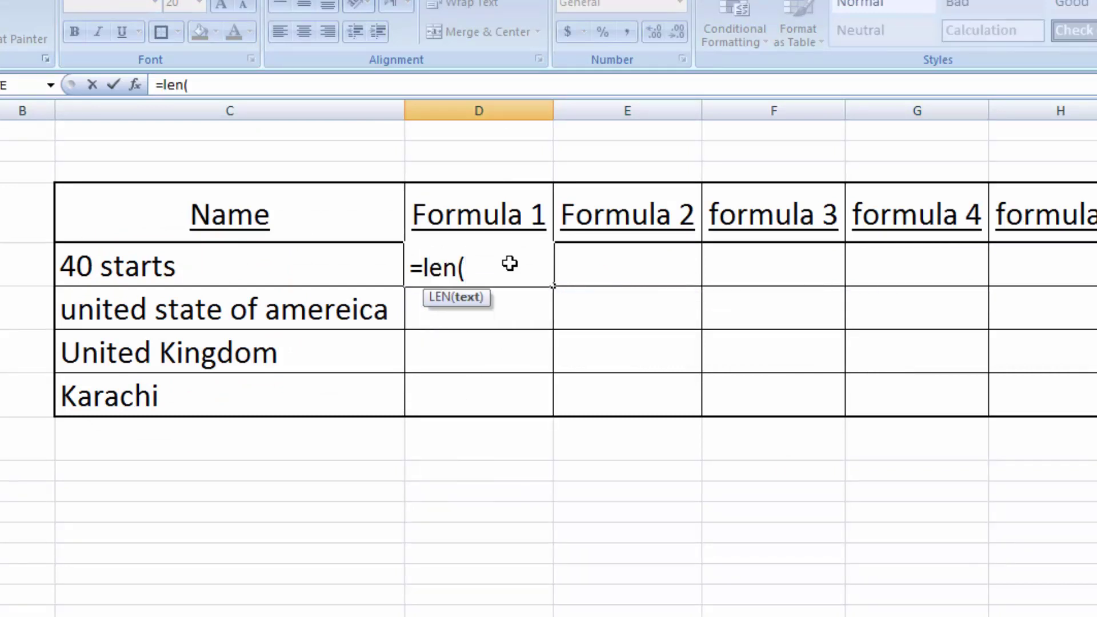
pyautogui.click(235, 270)
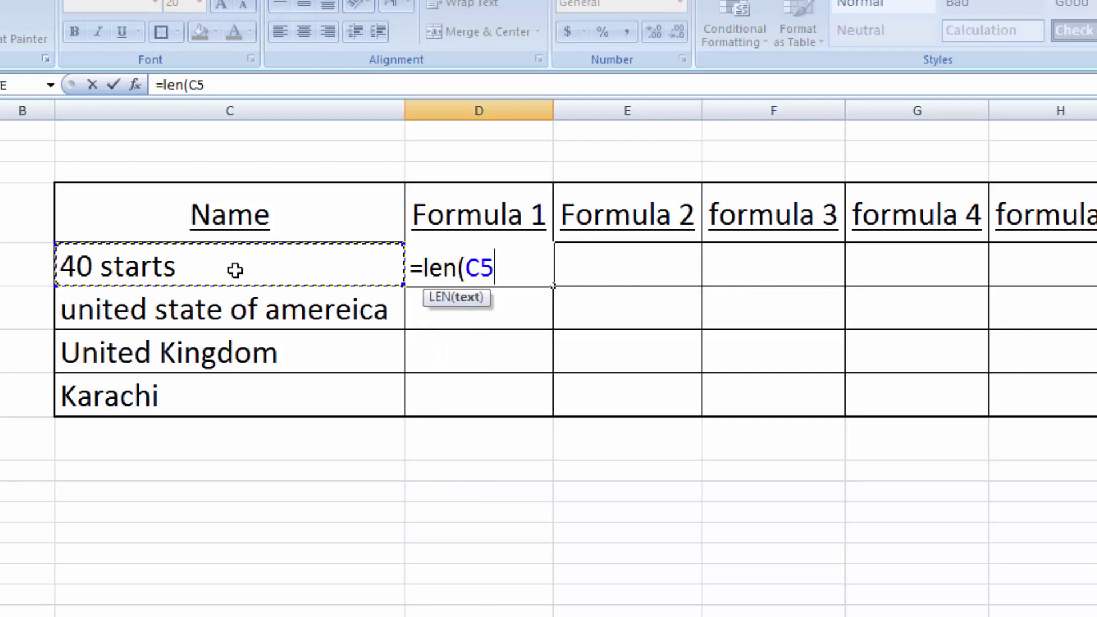
pyautogui.write(')')
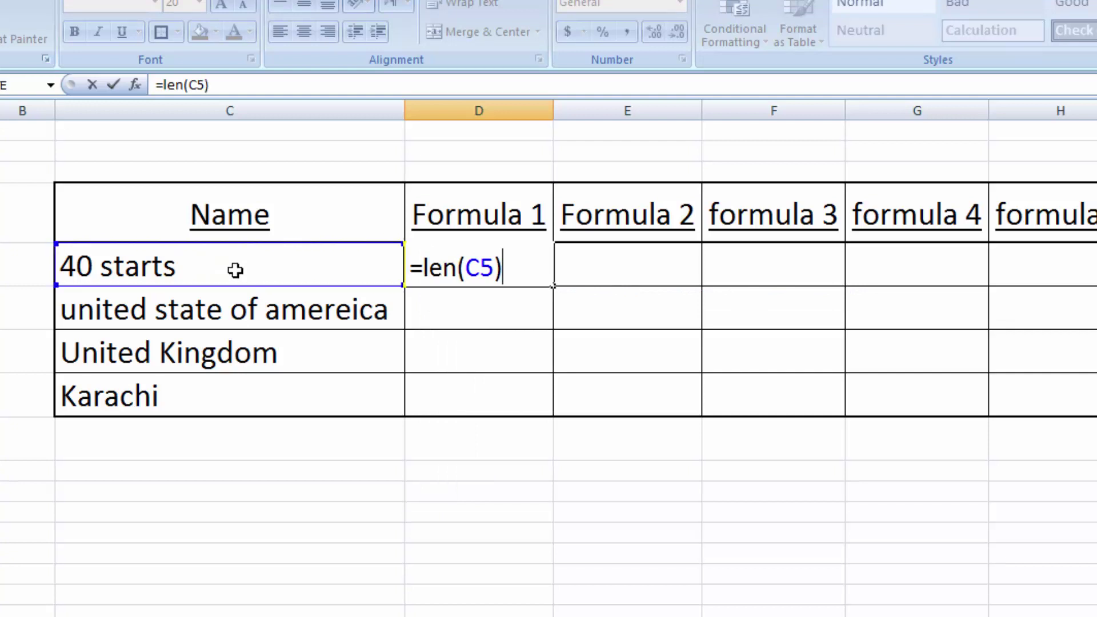
pyautogui.press('Return')
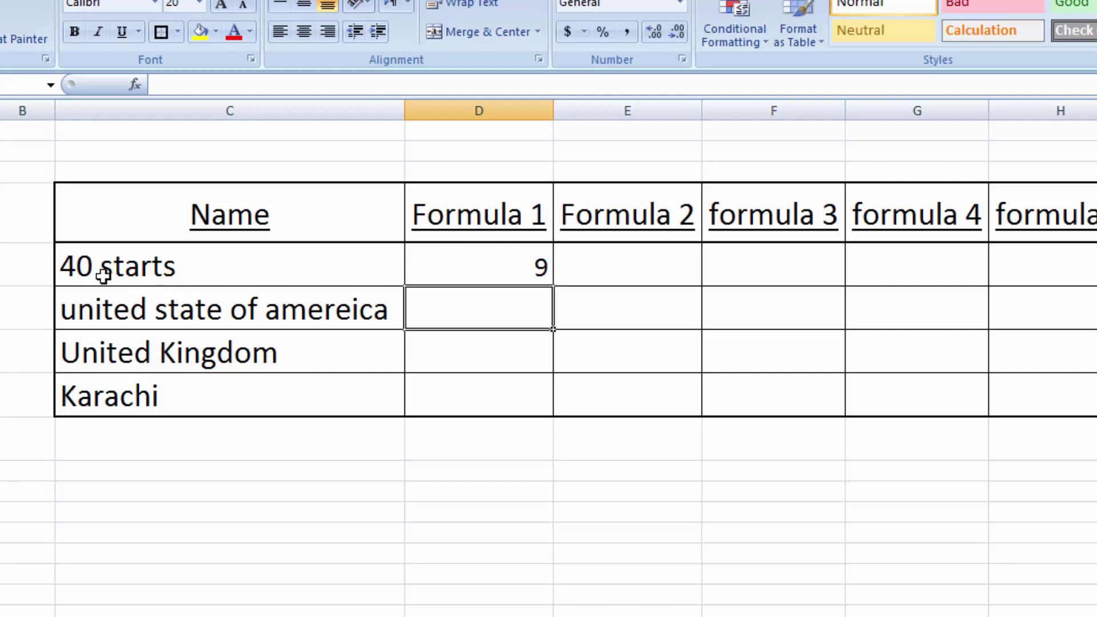
pyautogui.click(431, 278)
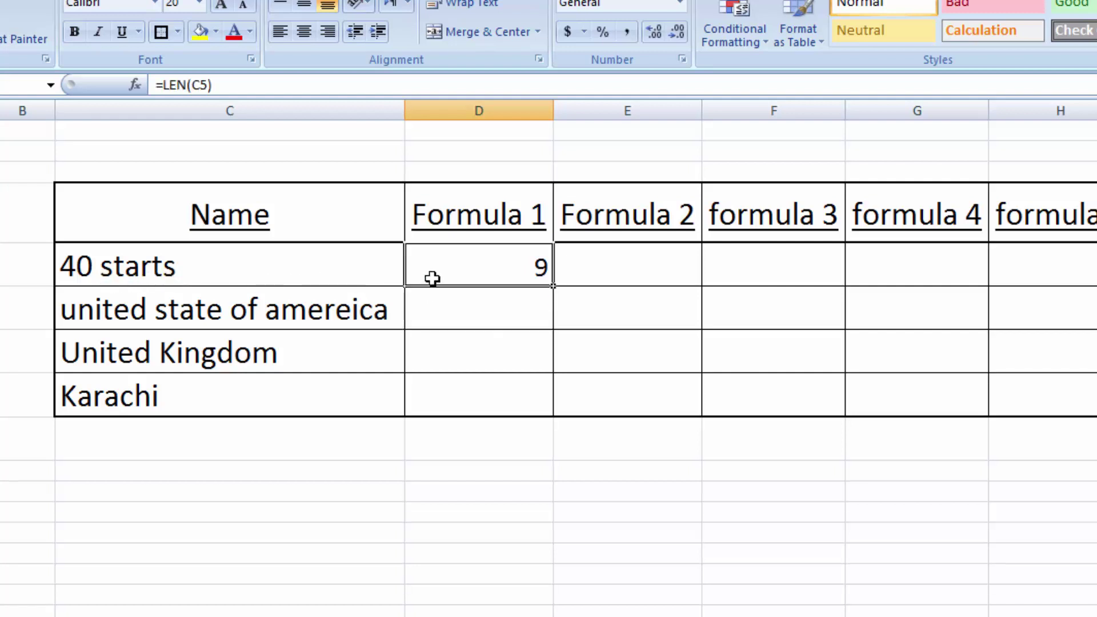
pyautogui.doubleClick(554, 289)
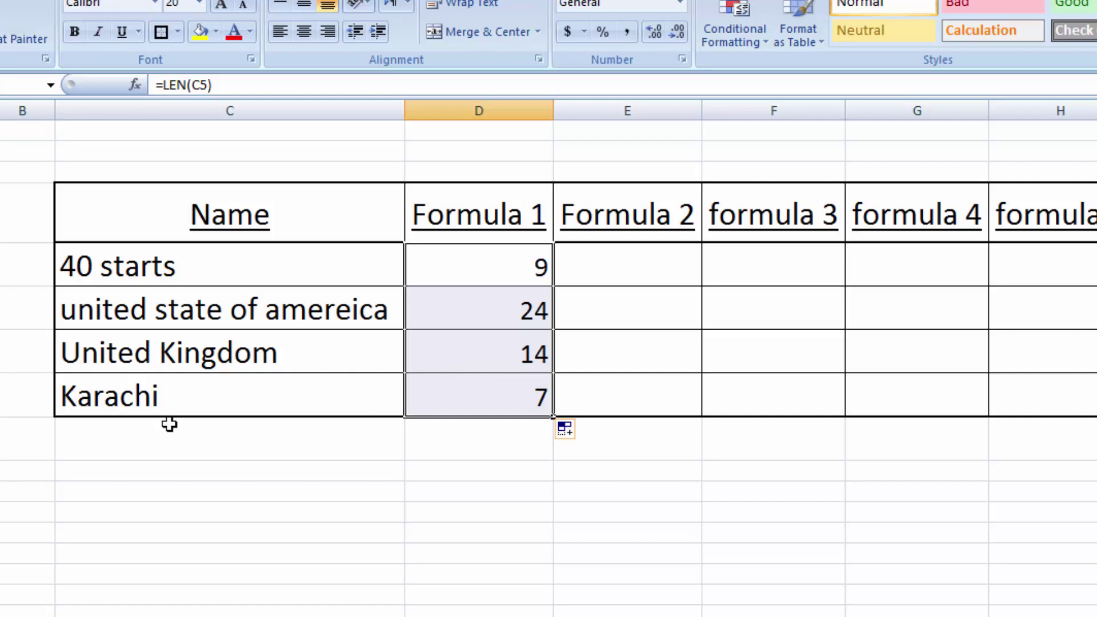
# Step: Begin the formula =LEN(C5)-LEN( in the Formula 2 cell of the "40 starts" row
pyautogui.click(600, 263)
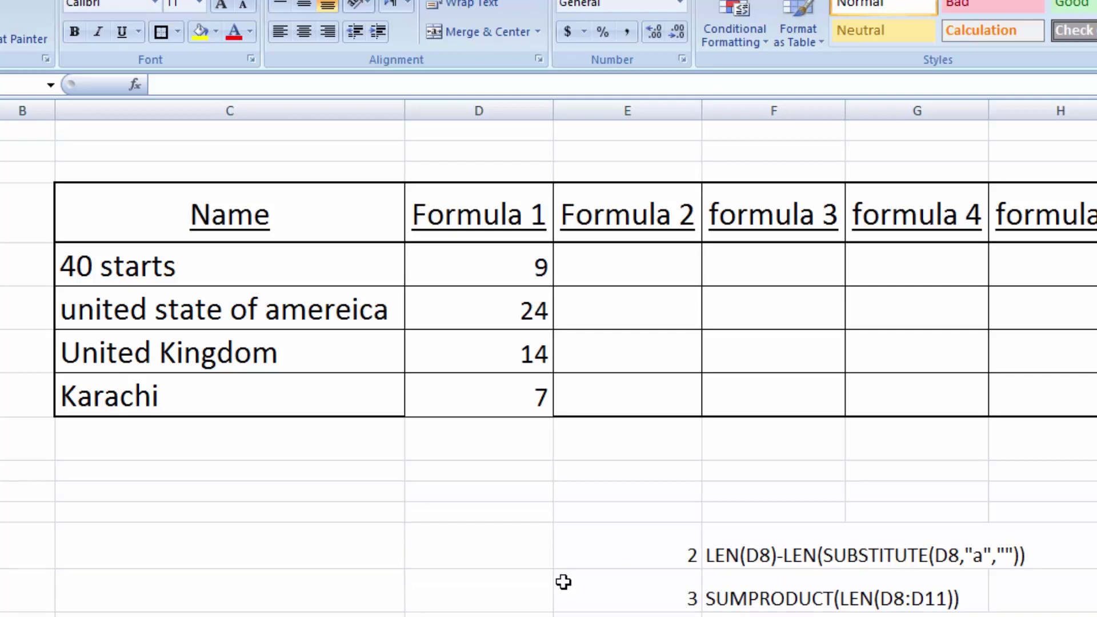
pyautogui.click(669, 263)
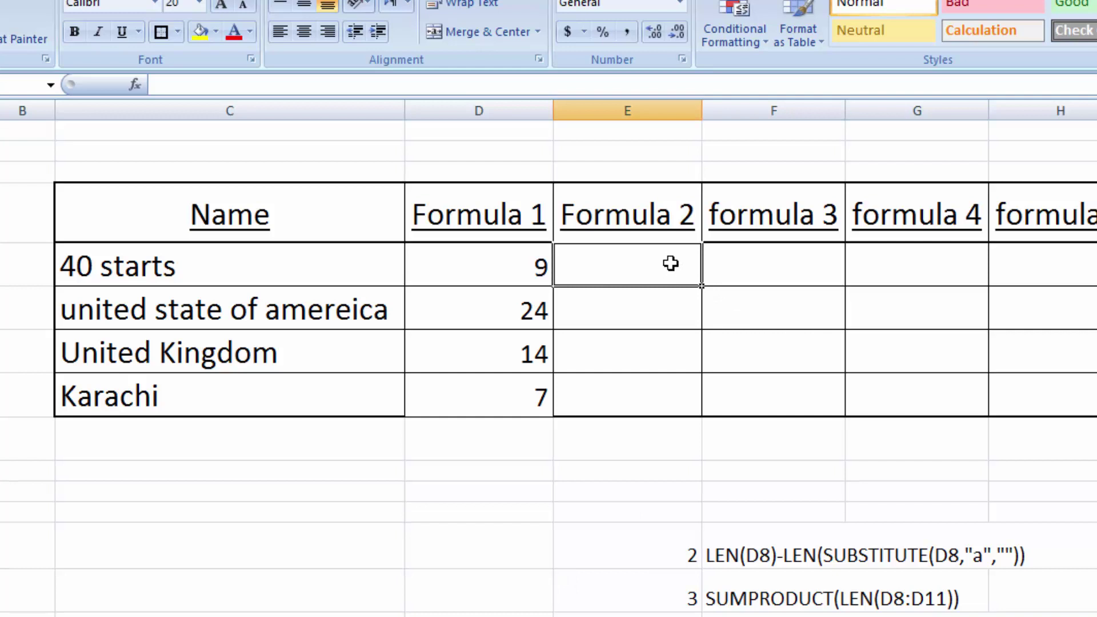
pyautogui.write('=')
pyautogui.press('Escape')
pyautogui.write('=')
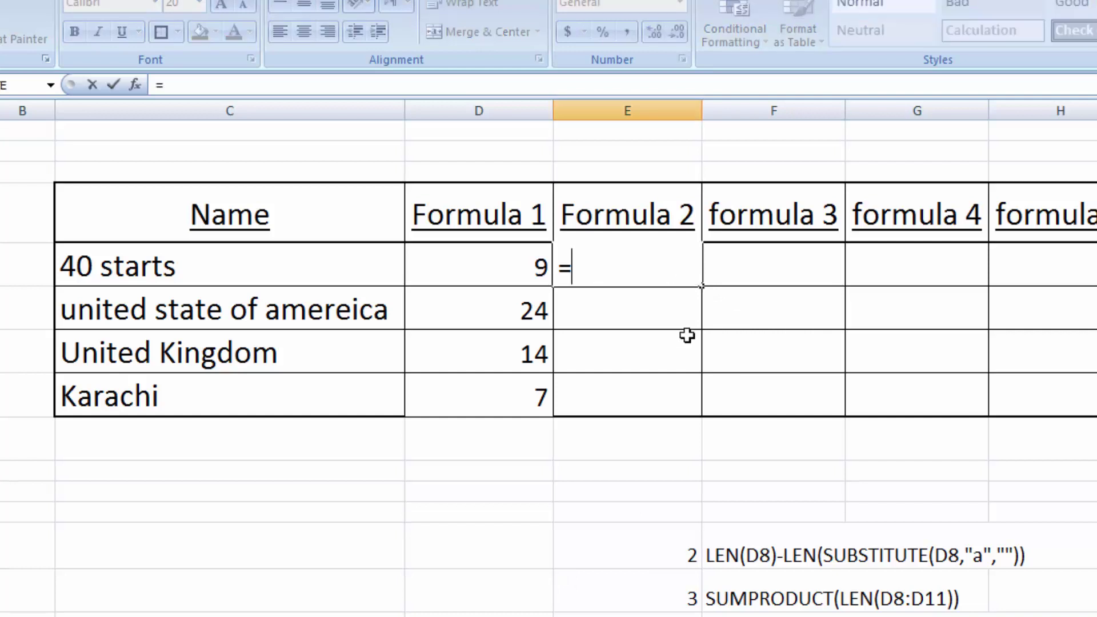
pyautogui.write('L')
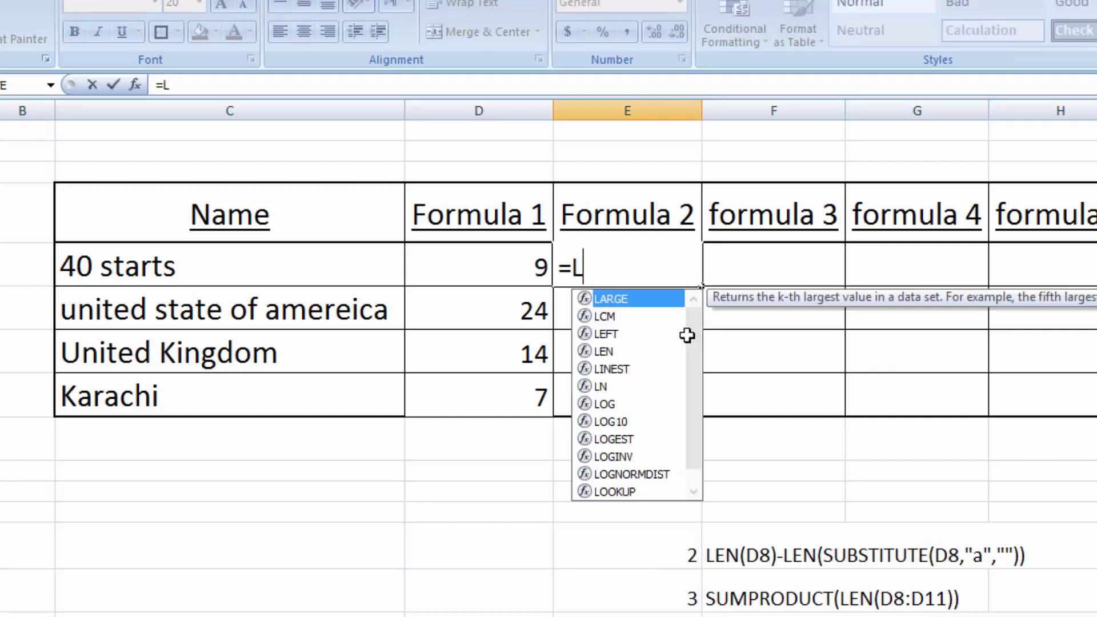
pyautogui.write('EN(')
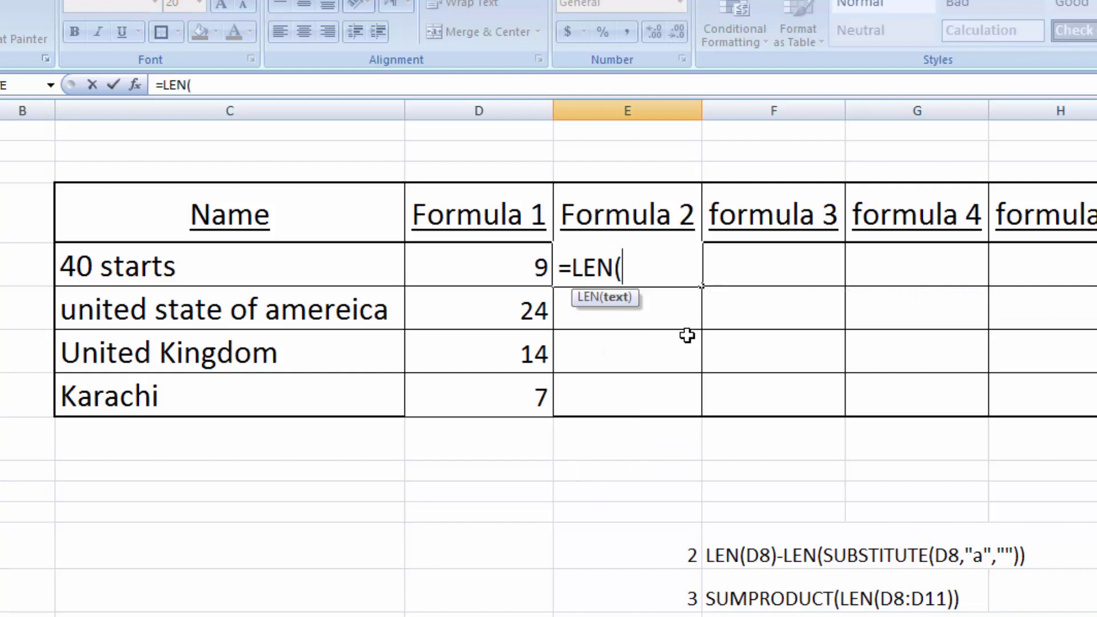
pyautogui.click(203, 269)
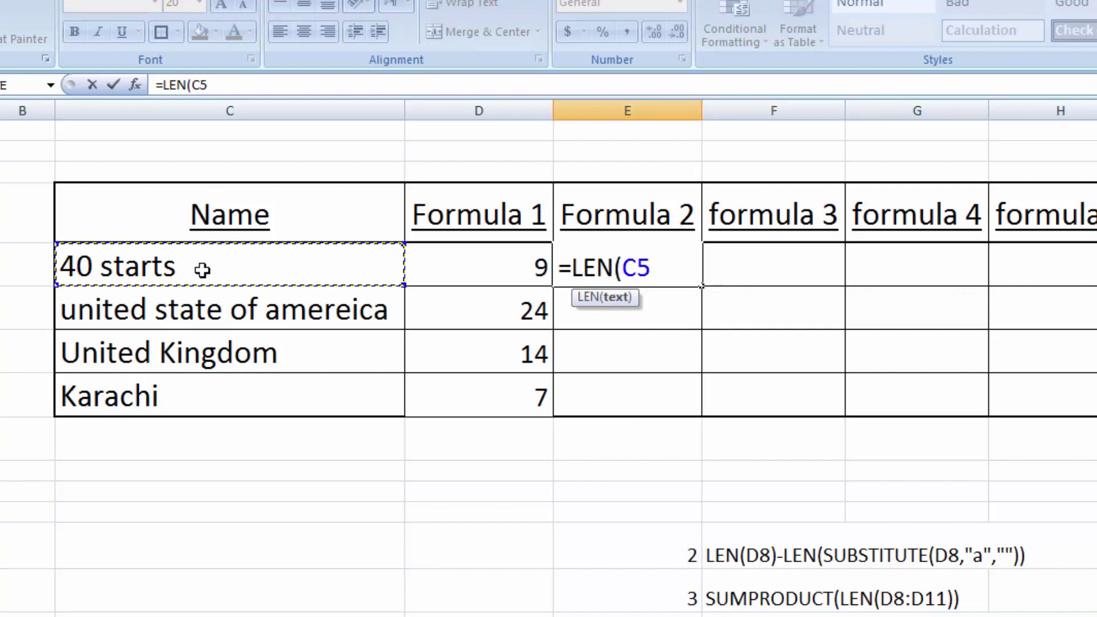
pyautogui.write(')')
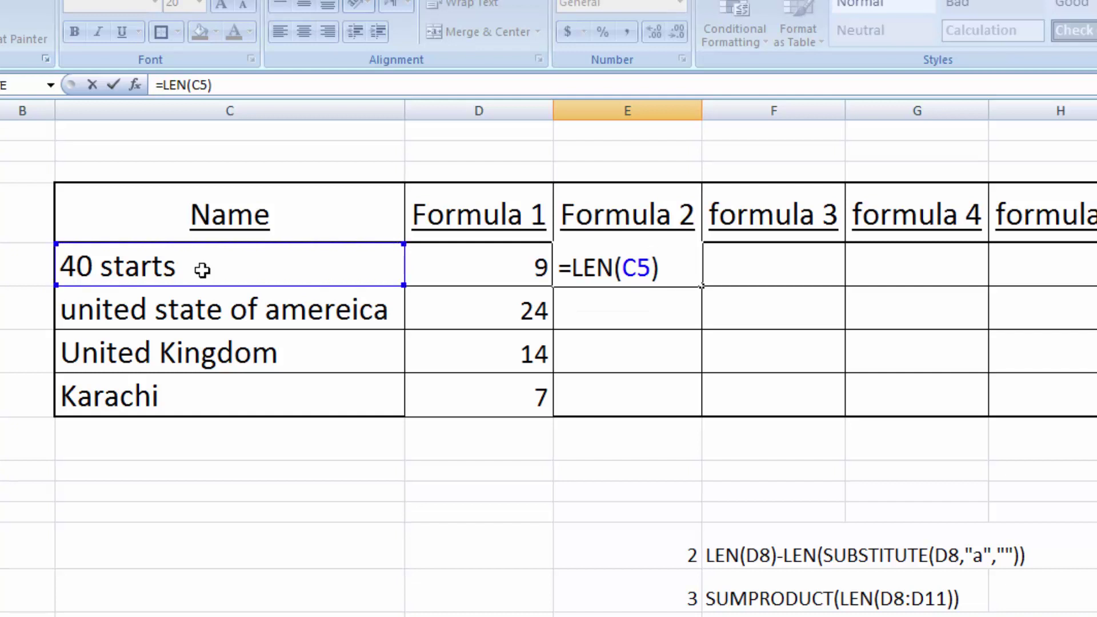
pyautogui.write('-')
pyautogui.write('LEN(')
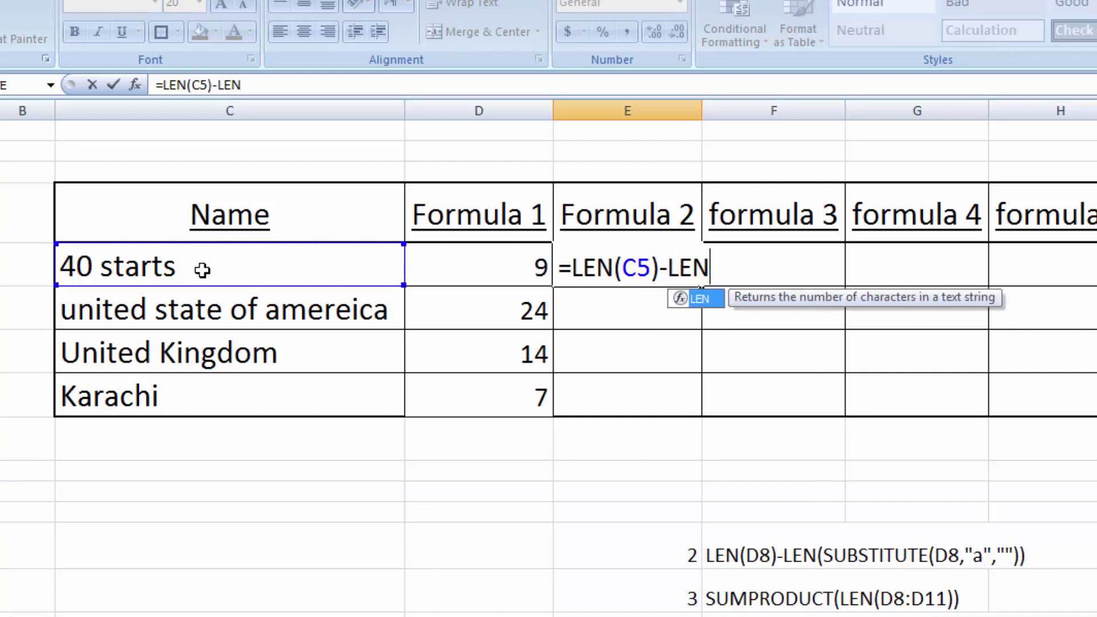
pyautogui.write('S')
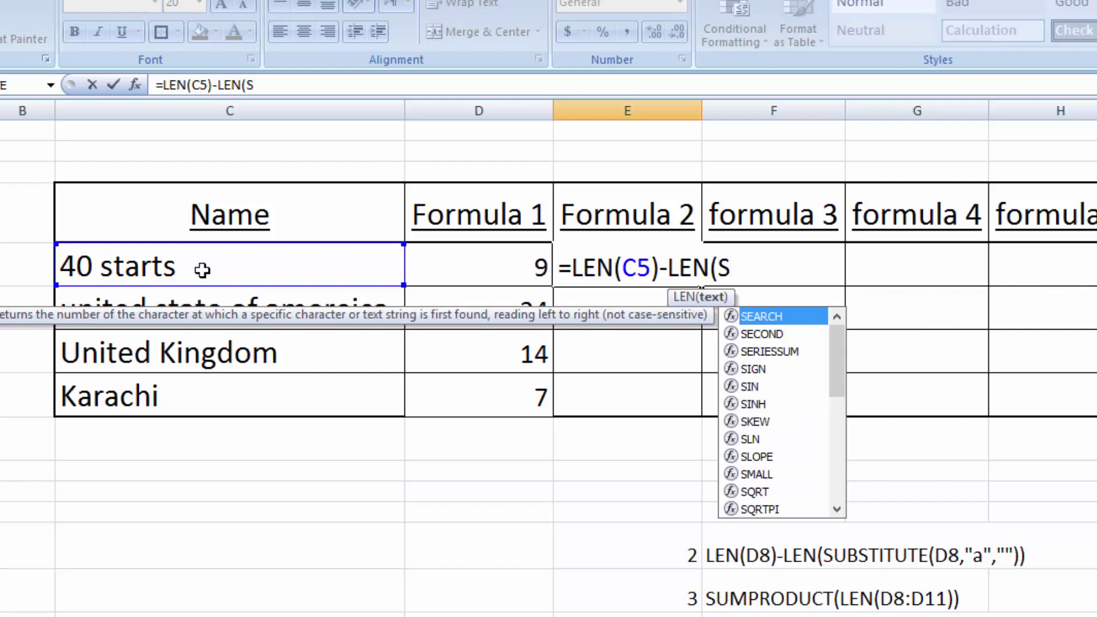
pyautogui.write('UBSTITUE')
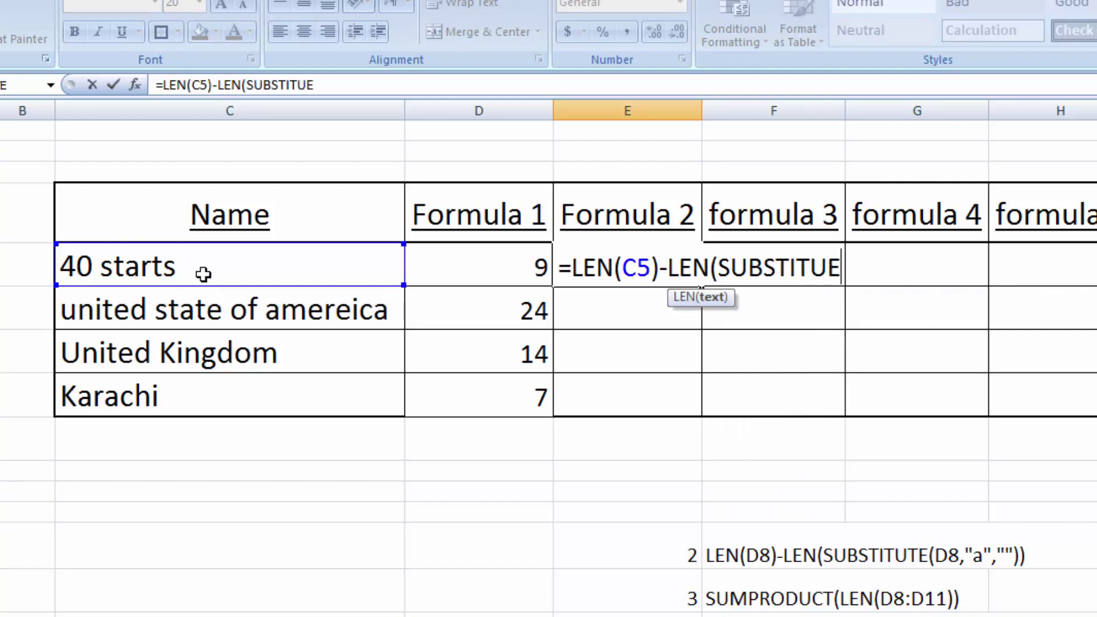
pyautogui.press('Return')
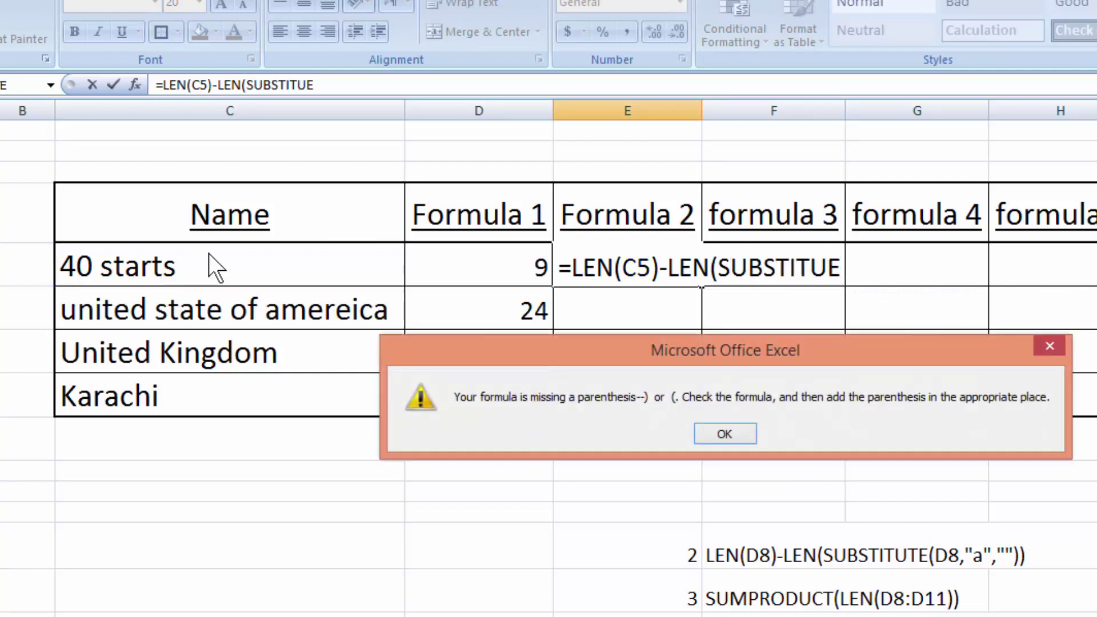
pyautogui.click(725, 435)
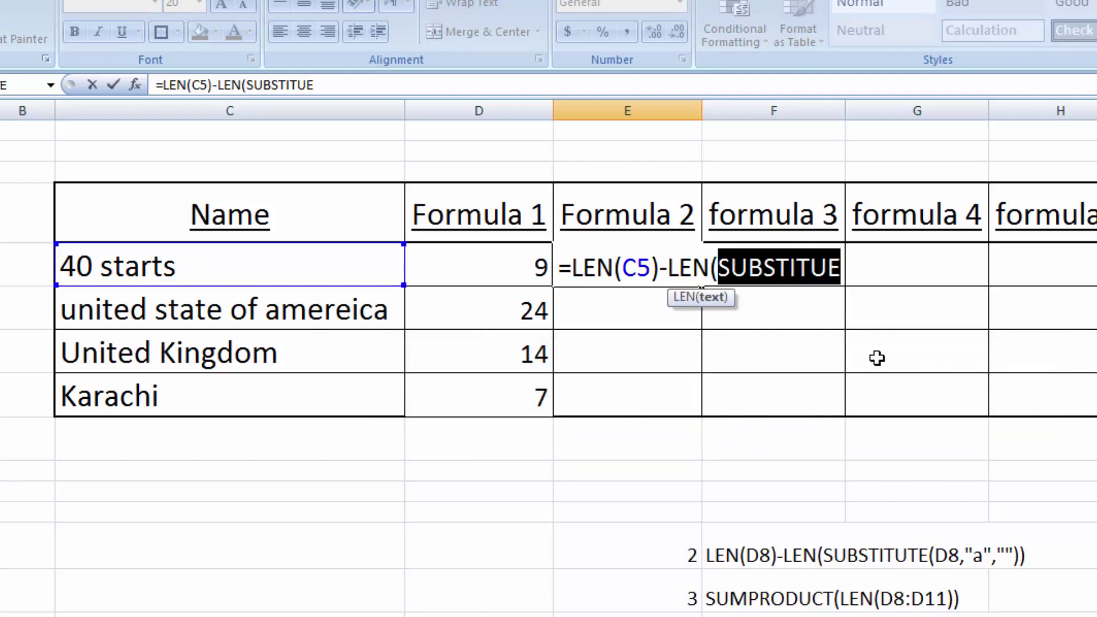
# Step: Complete the Formula 2 entry as =LEN(C5)-LEN(SUBSTITUTE(C5,"a","")) and fill it down to the Karachi row
pyautogui.write('SUBS')
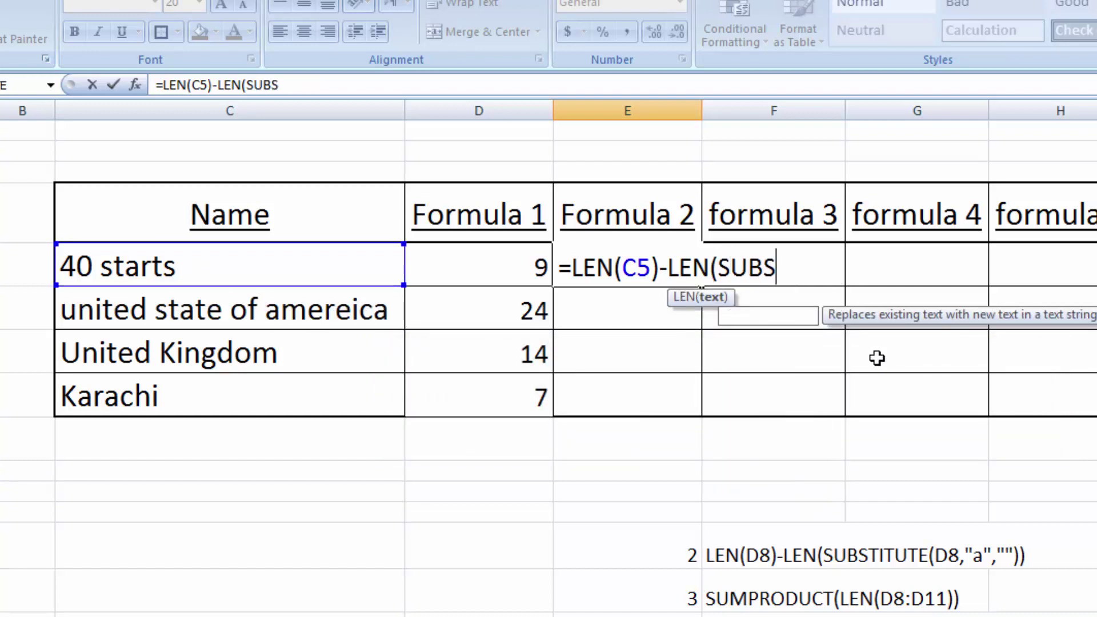
pyautogui.write('TIT')
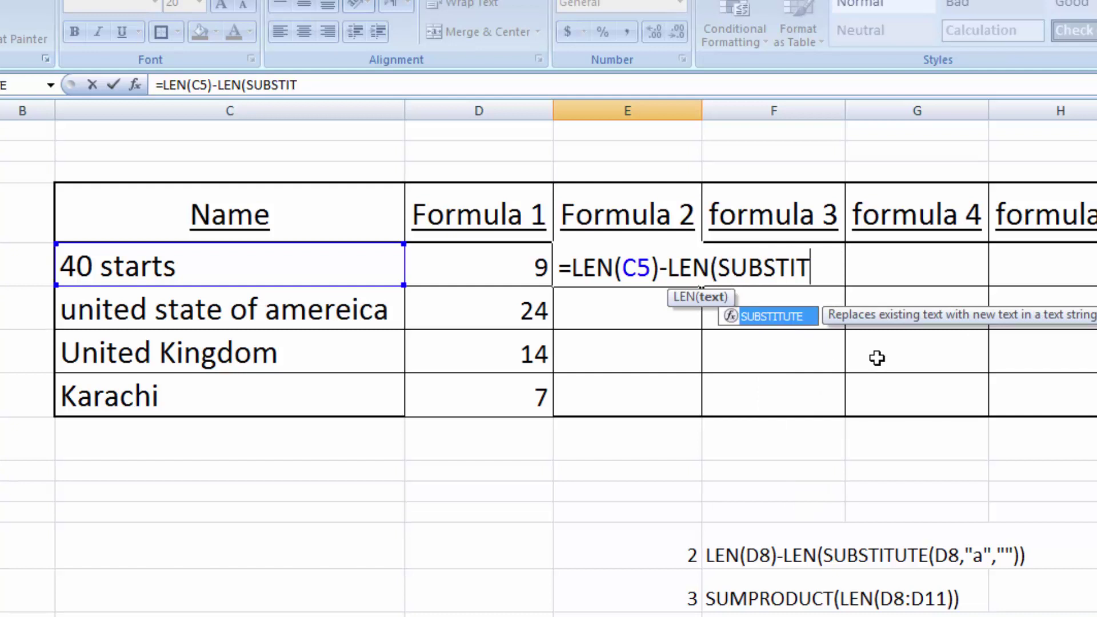
pyautogui.write('UT')
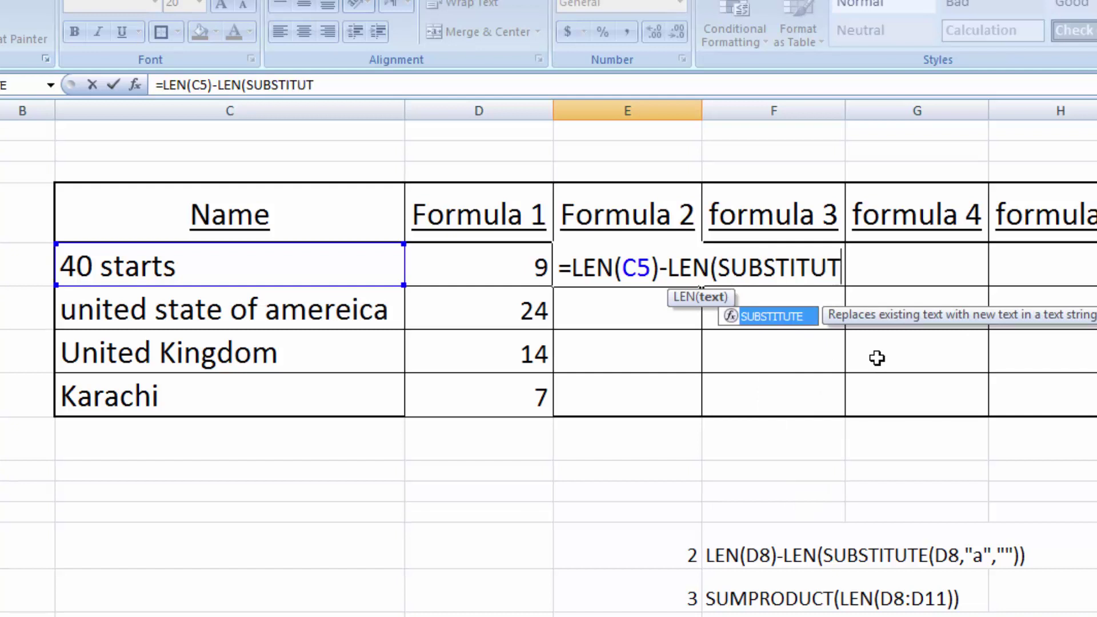
pyautogui.write('E(')
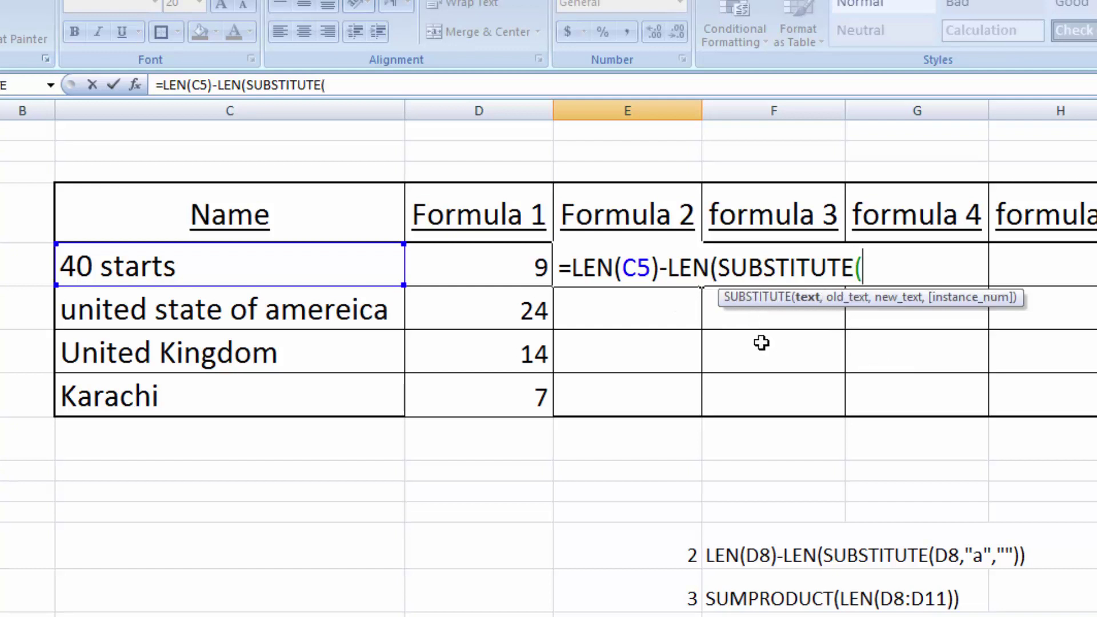
pyautogui.click(335, 264)
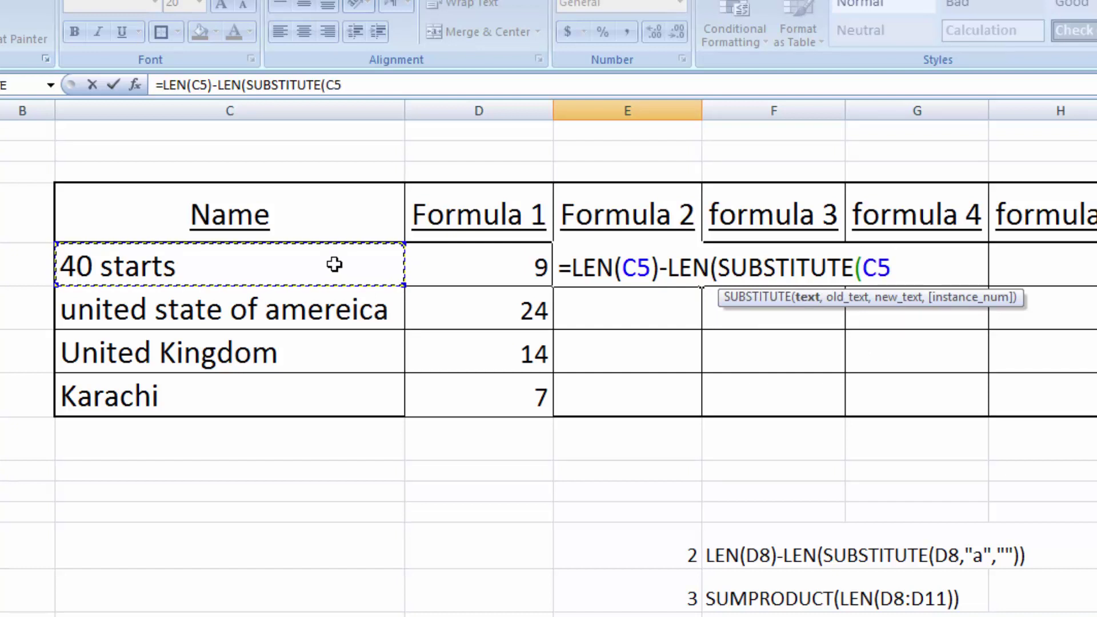
pyautogui.write(',')
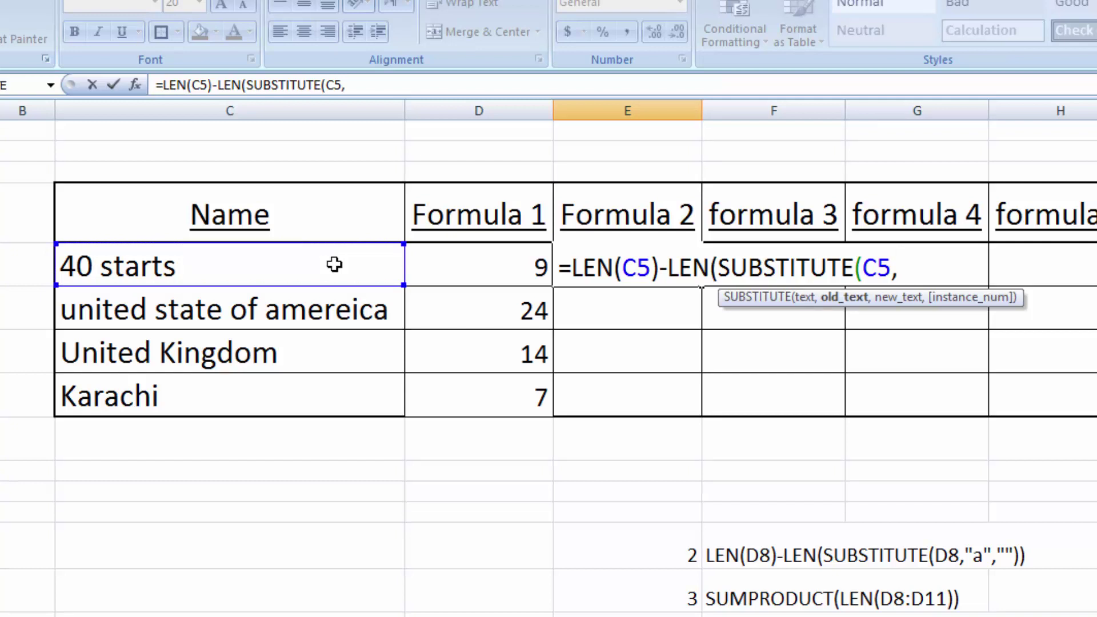
pyautogui.write('"a"')
pyautogui.write(',')
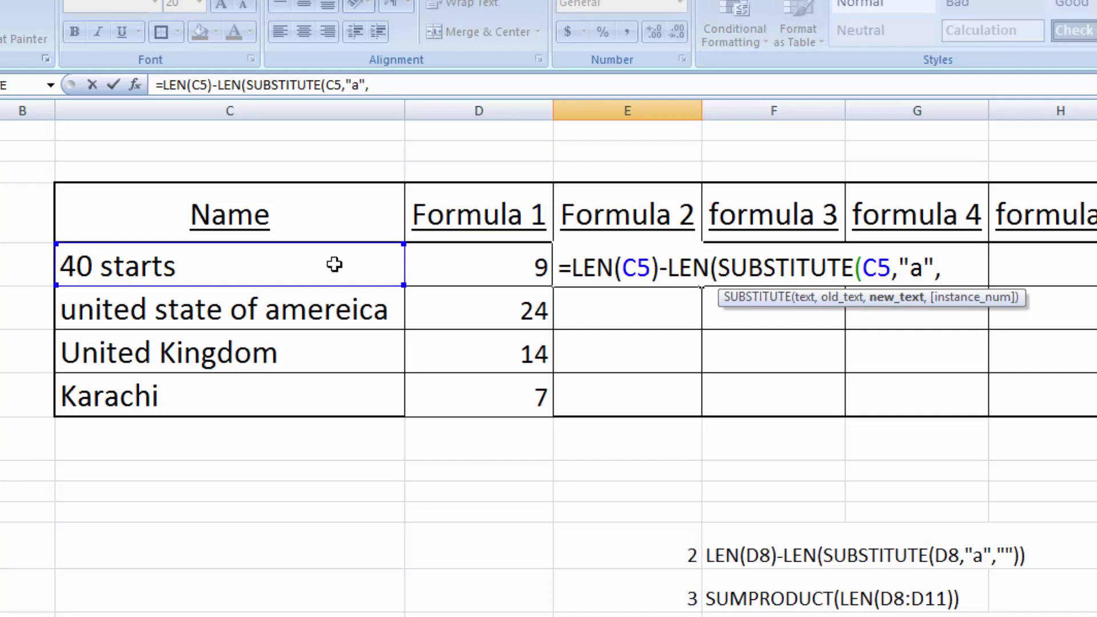
pyautogui.write('""))')
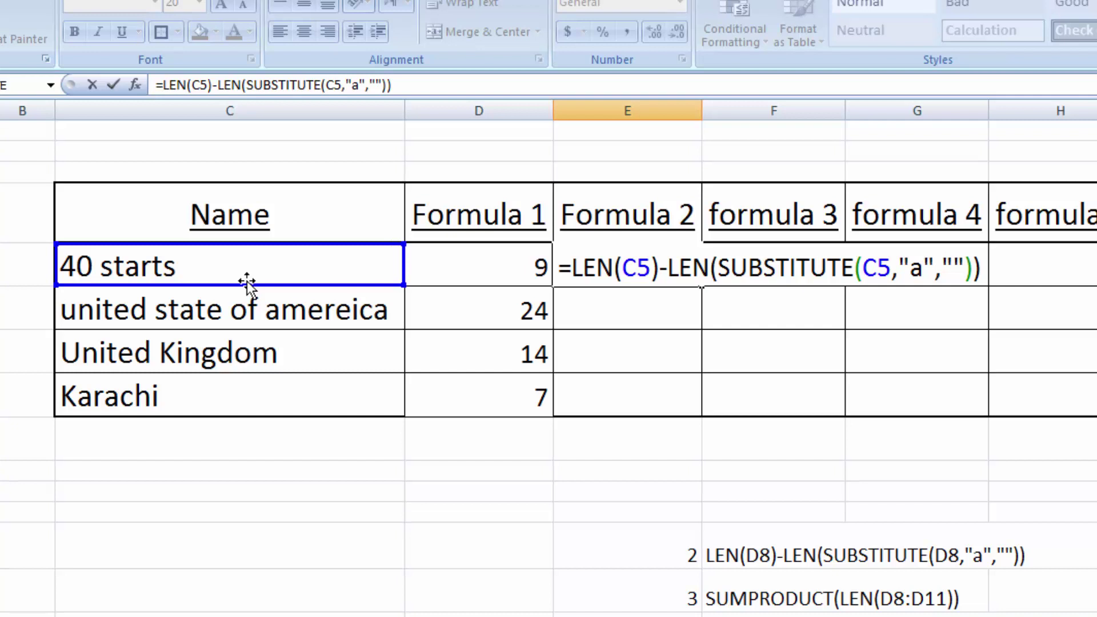
pyautogui.press('Return')
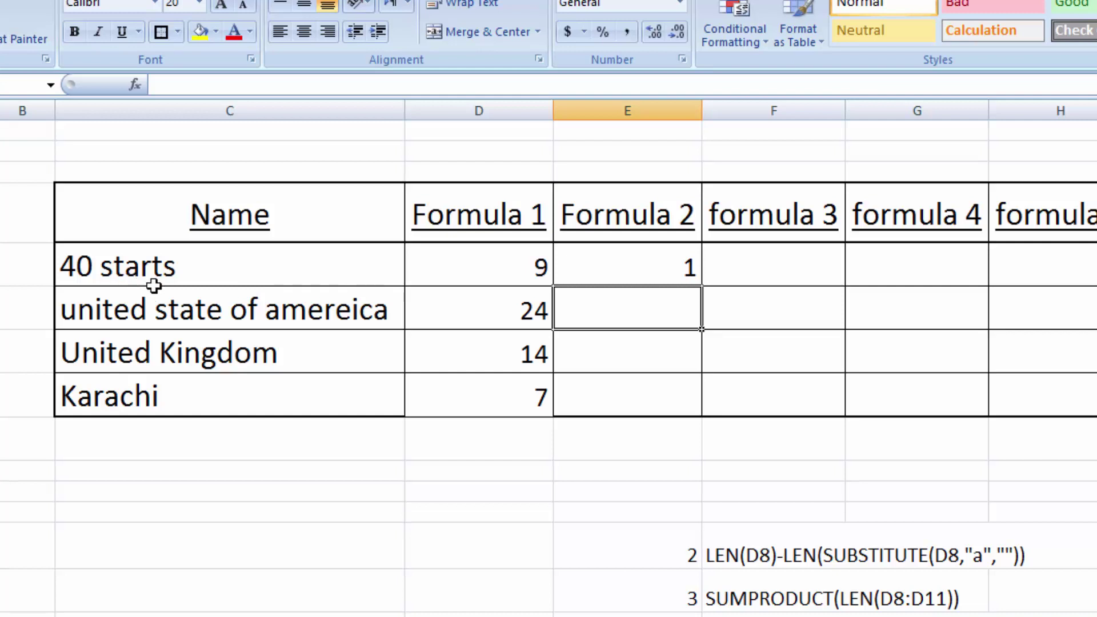
pyautogui.click(660, 272)
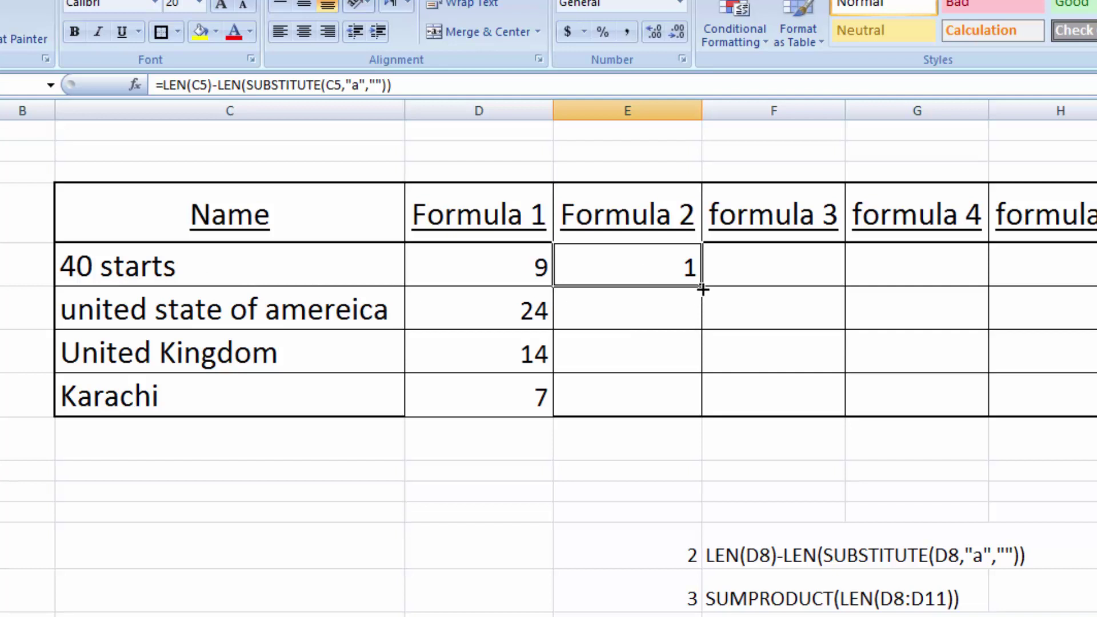
pyautogui.doubleClick(701, 286)
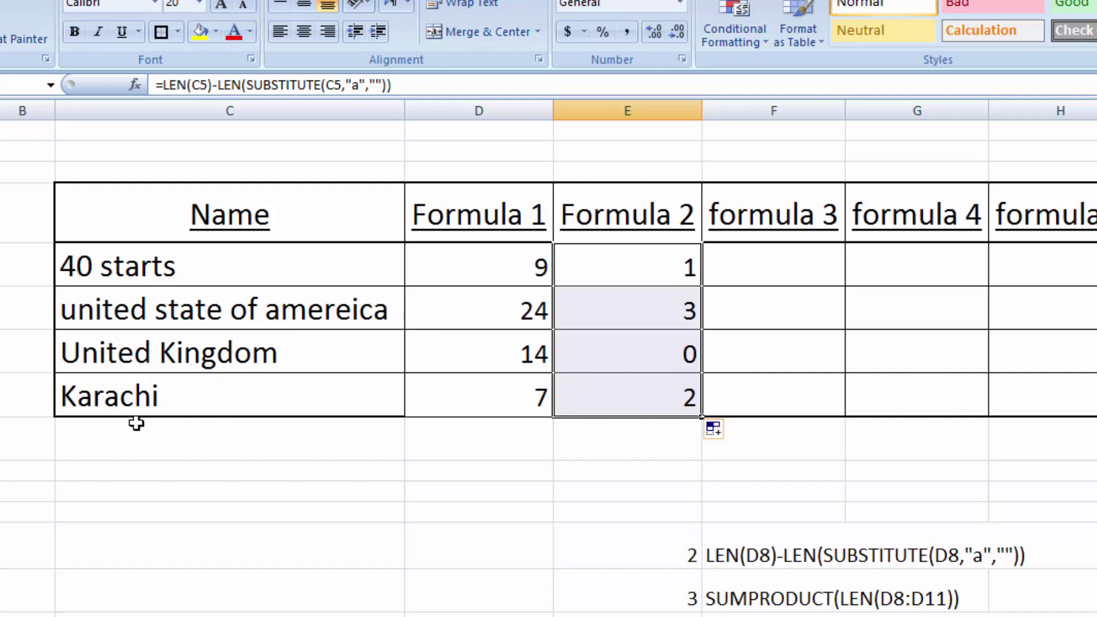
# Step: Begin the formula =SUMPRODUCT(LEN( in the Formula 3 cell of the "40 starts" row
pyautogui.click(811, 266)
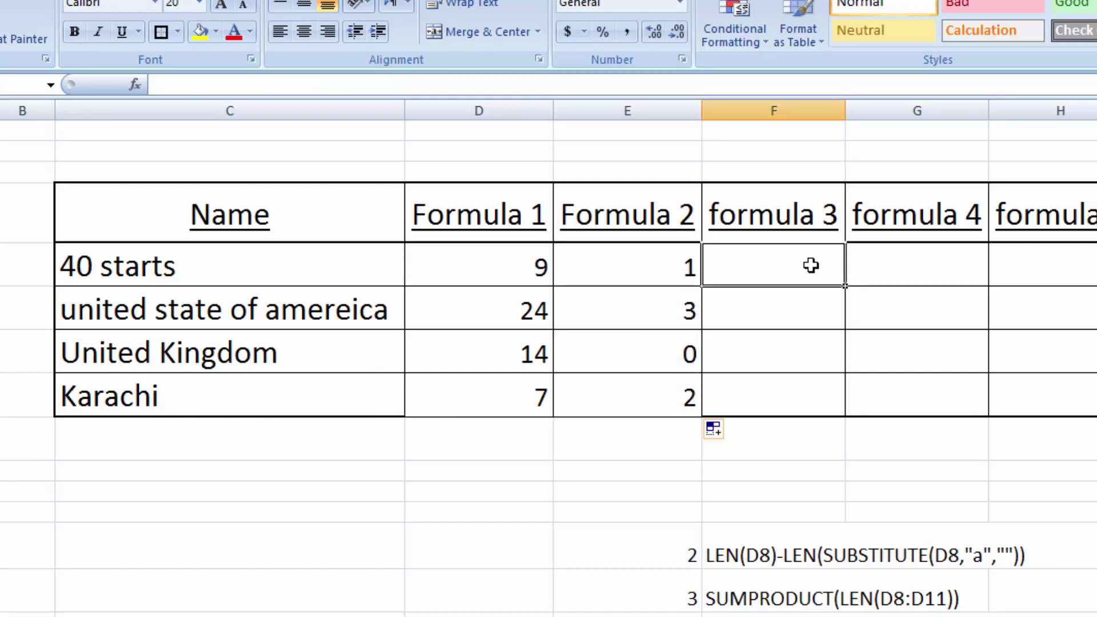
pyautogui.write('=s')
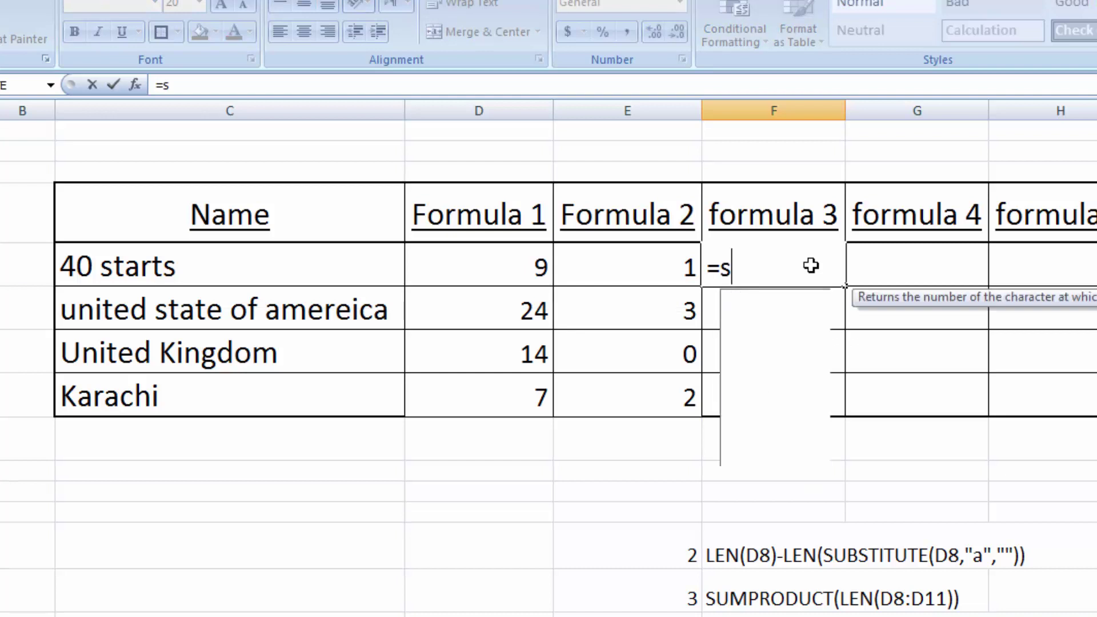
pyautogui.write('umprod')
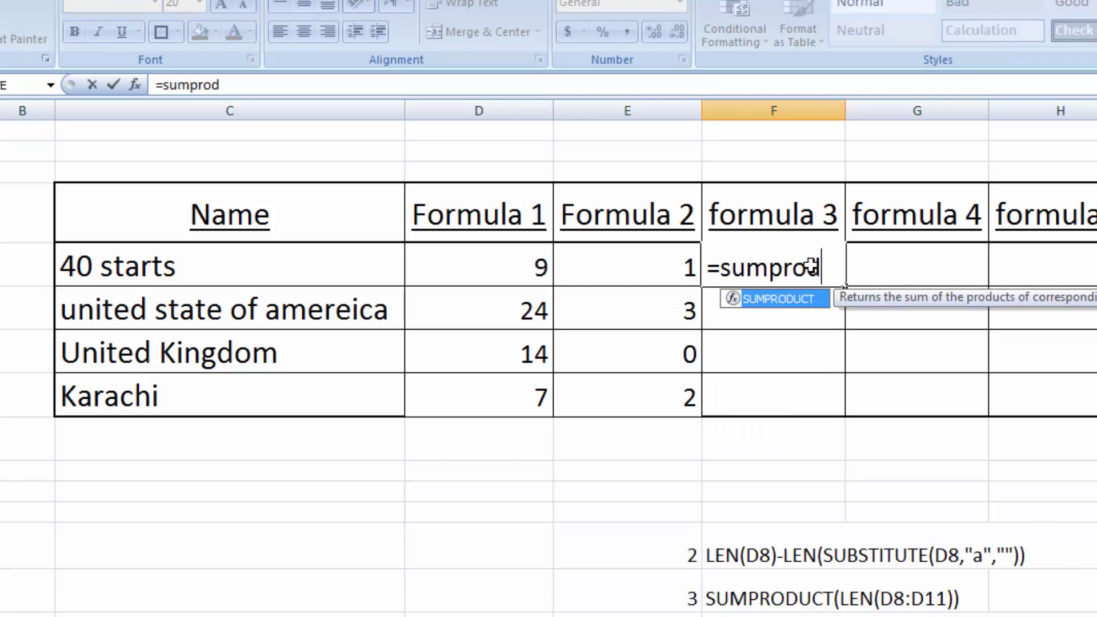
pyautogui.write('uct(')
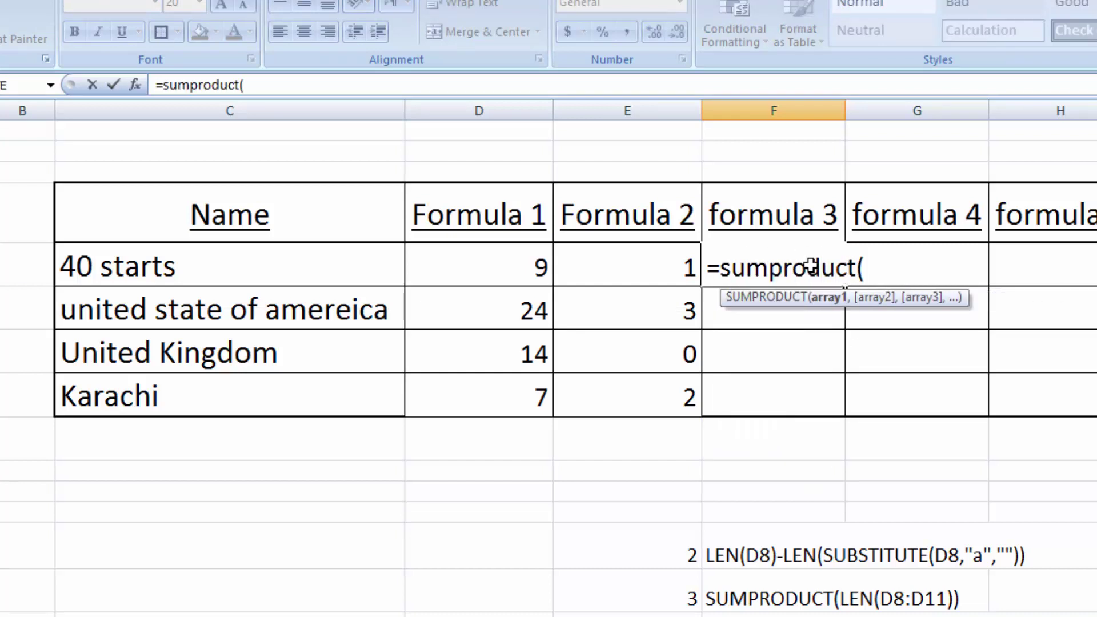
pyautogui.click(364, 266)
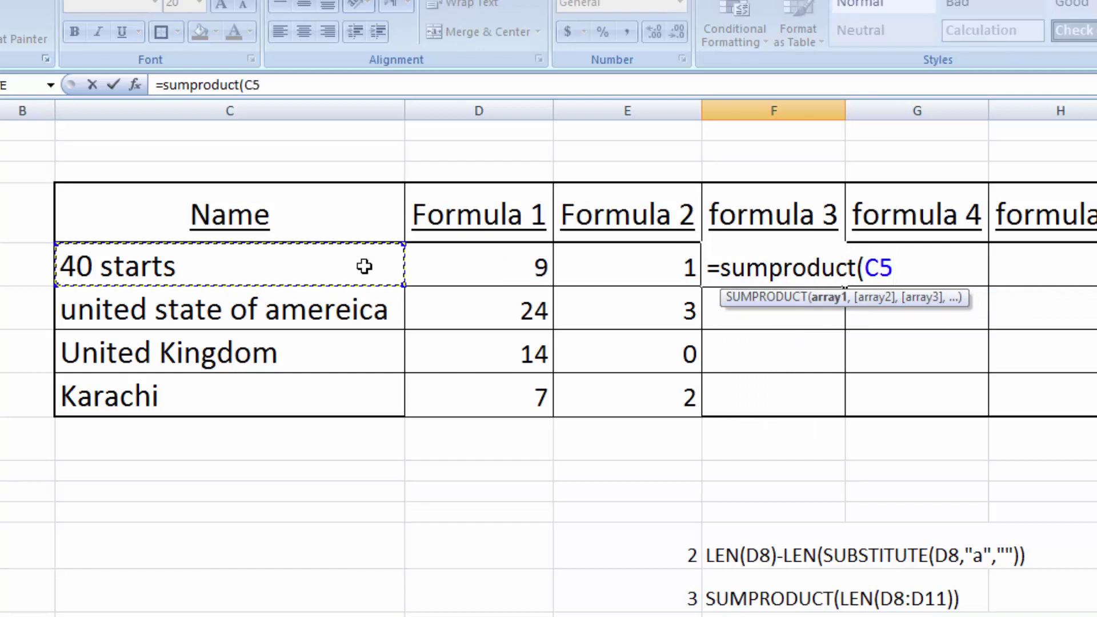
pyautogui.press('BackSpace')
pyautogui.press('BackSpace')
pyautogui.write('len')
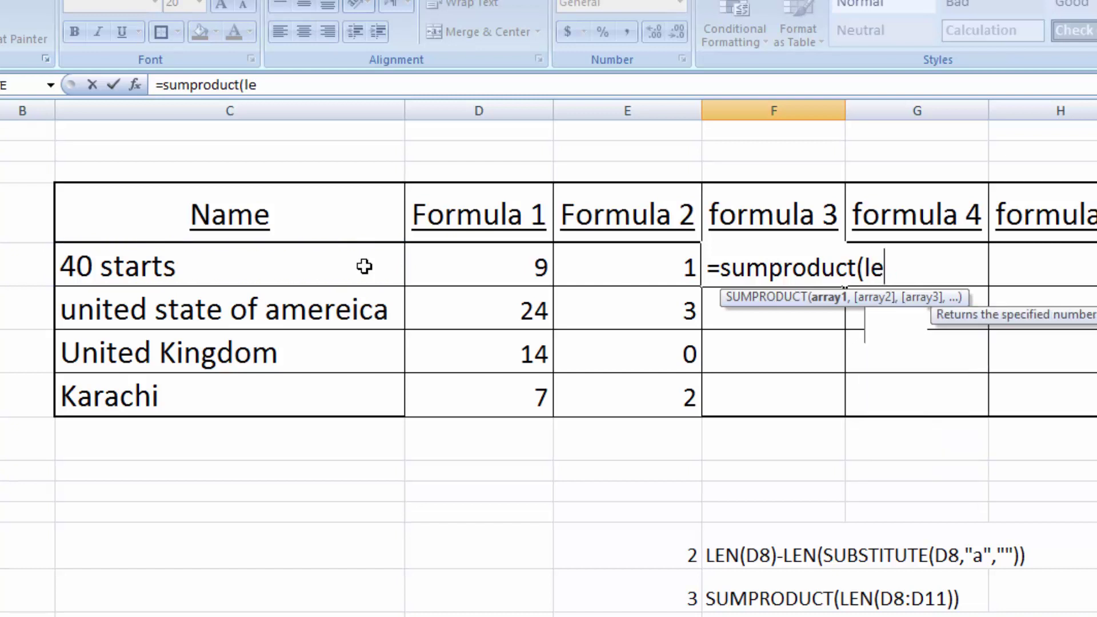
pyautogui.press('Tab')
# Step: Complete the Formula 3 entry as =SUMPRODUCT(LEN(C5:C8)), covering all four names
pyautogui.click(358, 266)
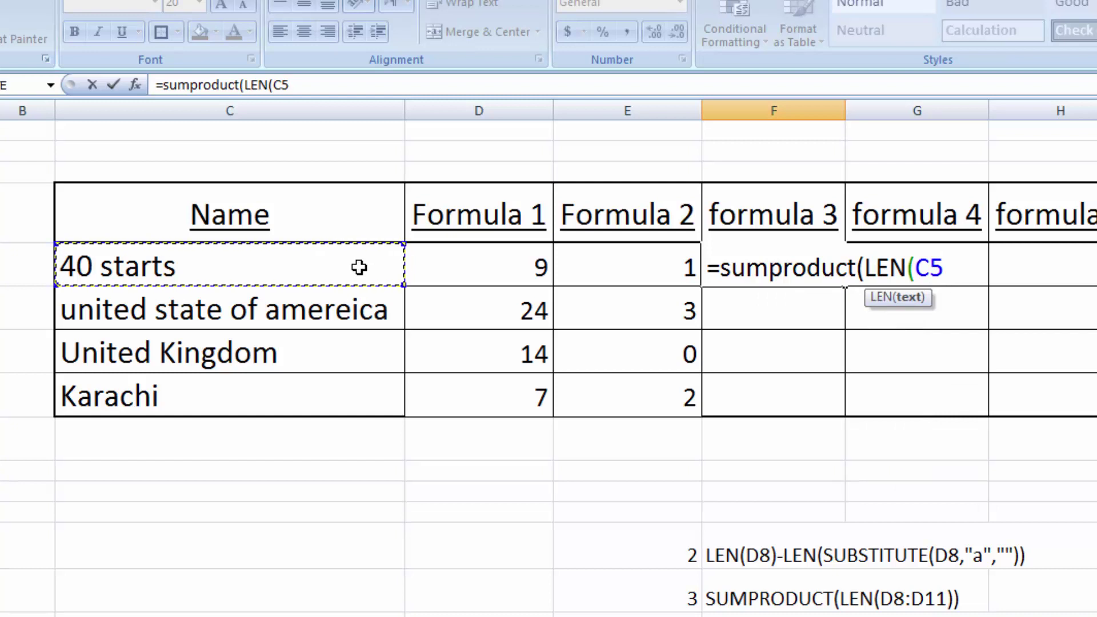
pyautogui.hotkey('shift', 'Down')
pyautogui.hotkey('shift', 'Down')
pyautogui.hotkey('shift', 'Down')
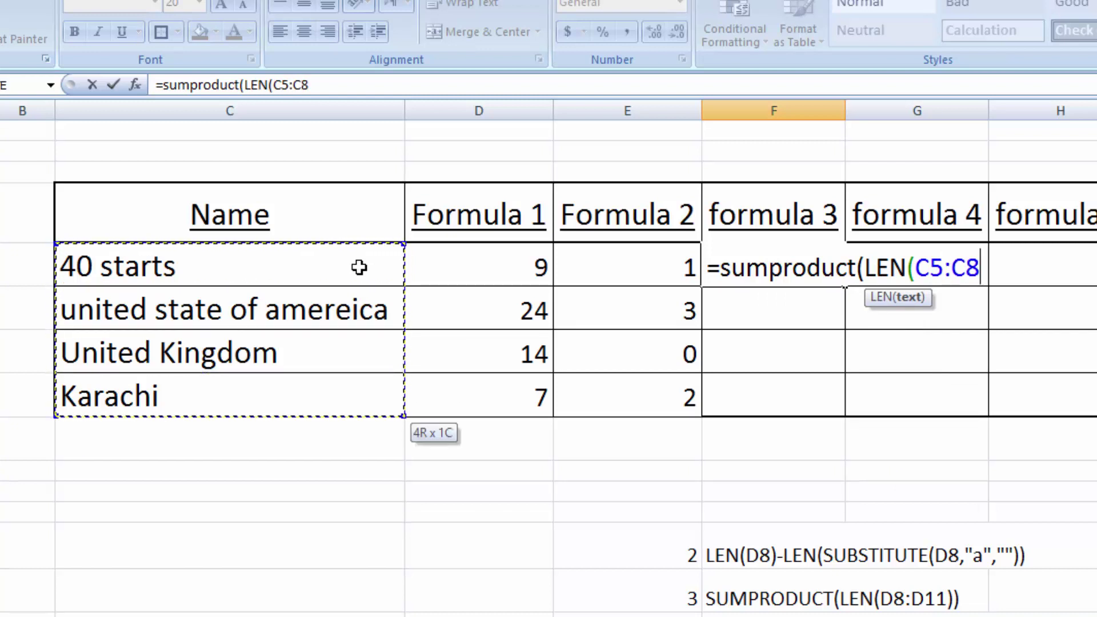
pyautogui.write('))')
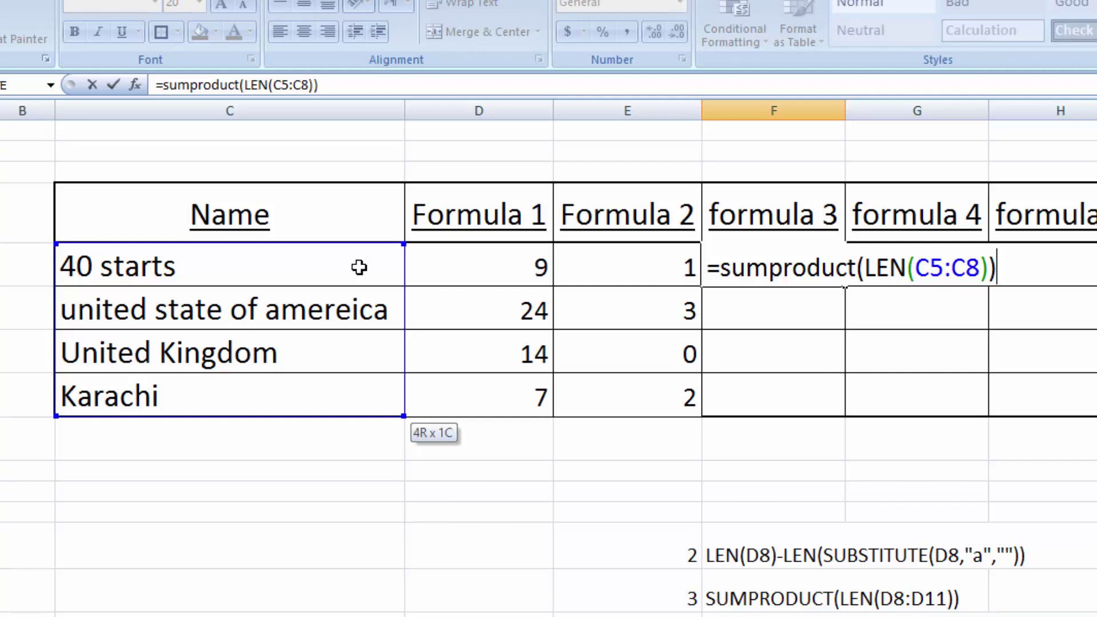
pyautogui.press('Return')
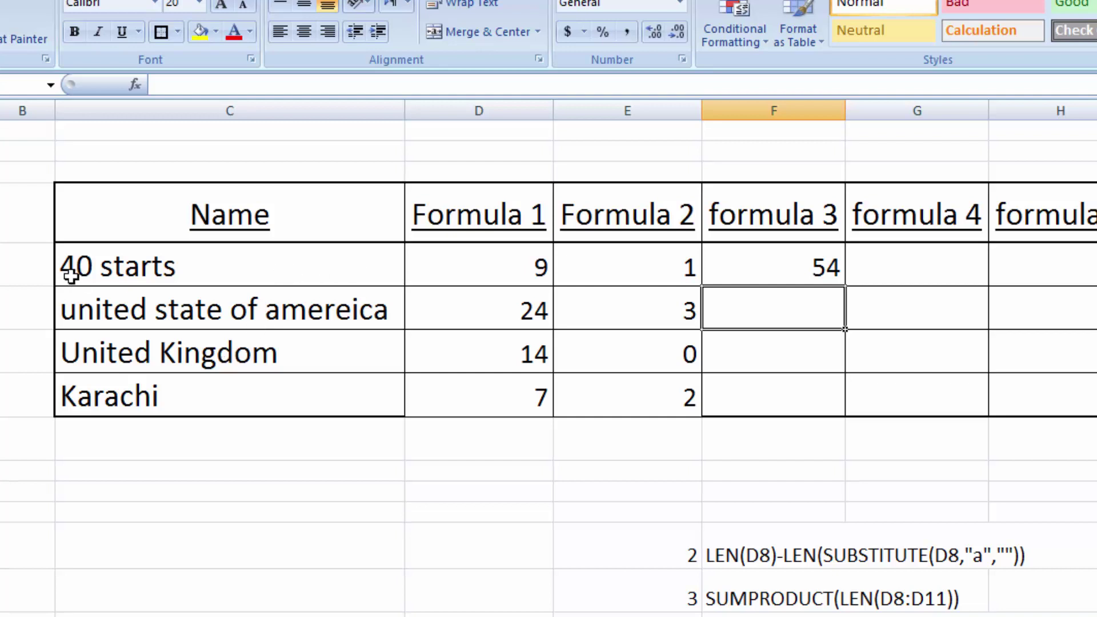
# Step: Number the four name rows 1 to 4 in column B, from "40 starts" down to Karachi
pyautogui.click(3, 262)
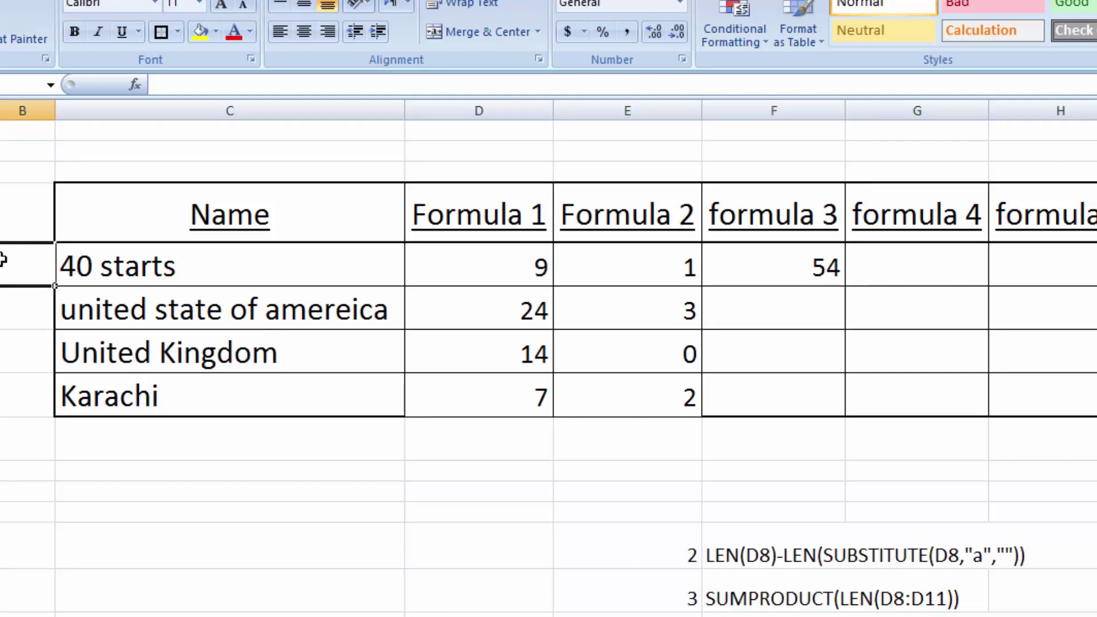
pyautogui.write('1')
pyautogui.press('Return')
pyautogui.write('2')
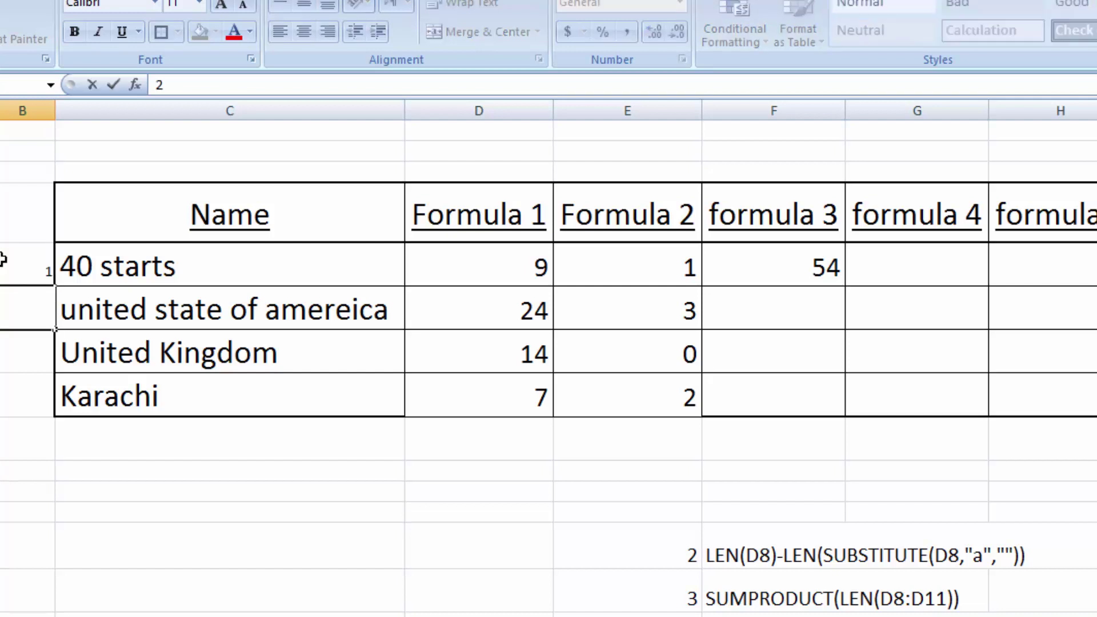
pyautogui.press('Return')
pyautogui.write('3')
pyautogui.press('Return')
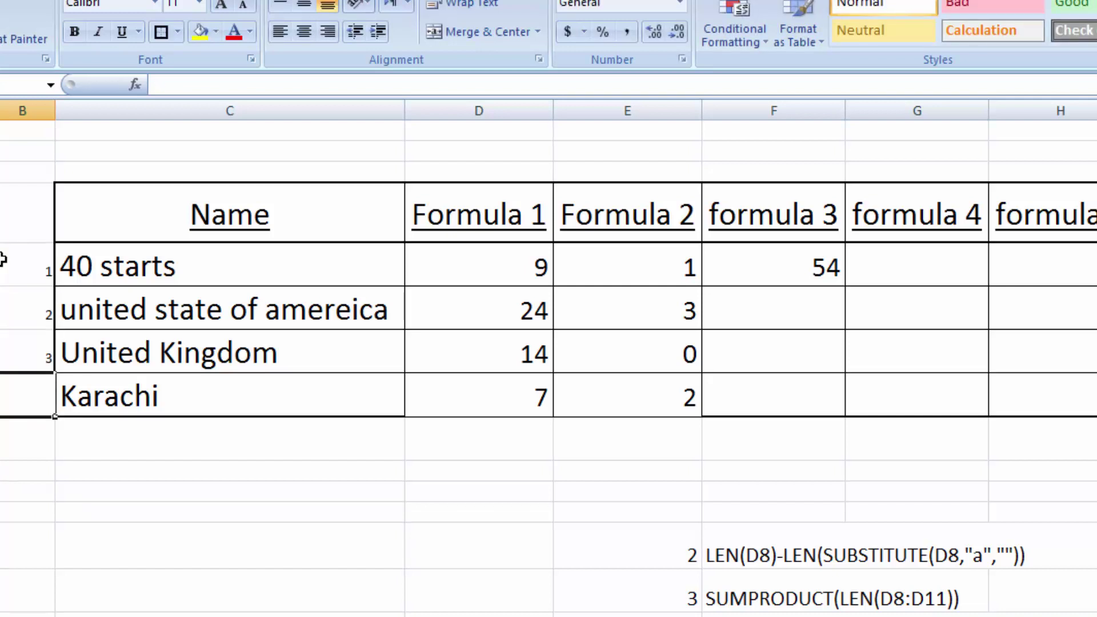
pyautogui.write('4')
pyautogui.press('Return')
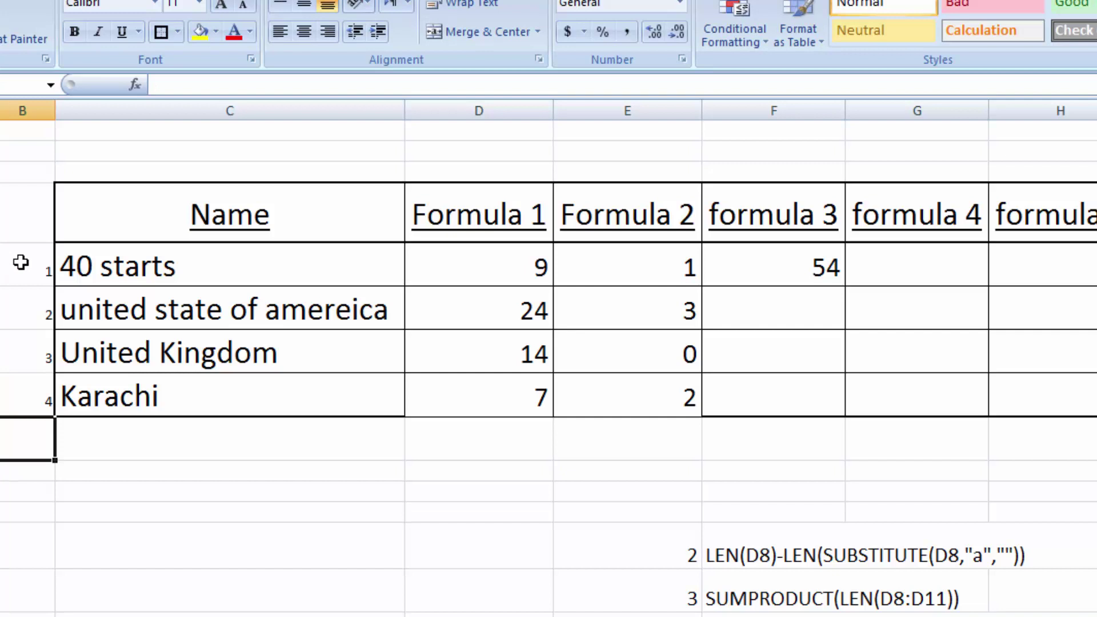
# Step: Increase the font size of the row numbers 1 to 4 in column B to 22
pyautogui.moveTo(20, 262); pyautogui.dragTo(25, 384)
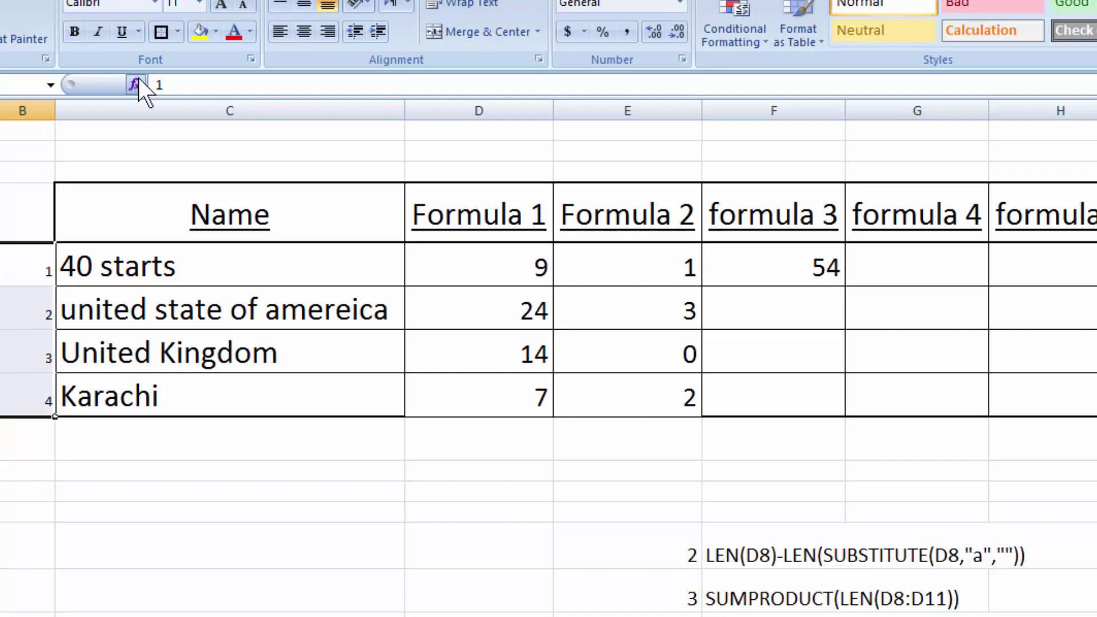
pyautogui.click(221, 7)
pyautogui.click(221, 7)
pyautogui.click(222, 6)
pyautogui.click(221, 7)
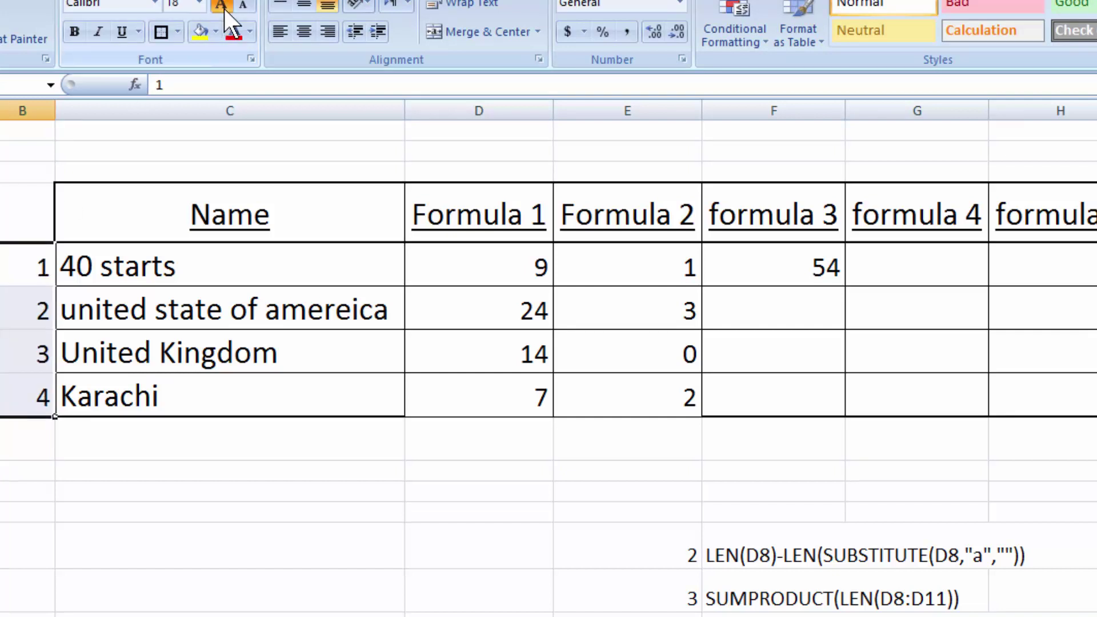
pyautogui.click(222, 7)
pyautogui.click(222, 6)
pyautogui.click(221, 7)
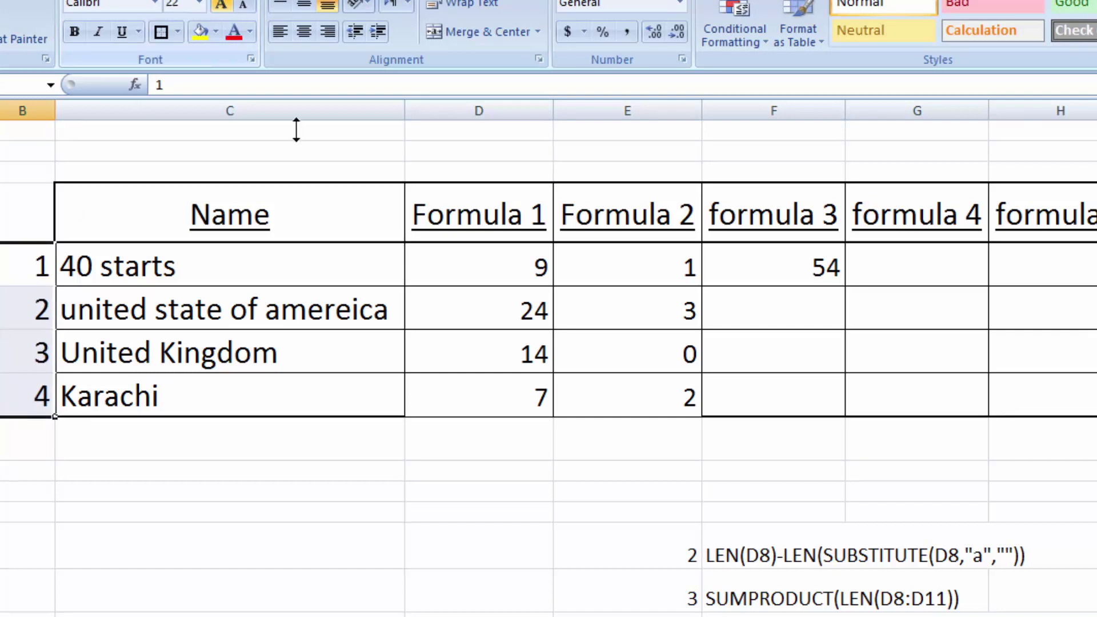
# Step: Try filling the Formula 3 entry down to the Karachi row, and undo that fill
pyautogui.click(791, 265)
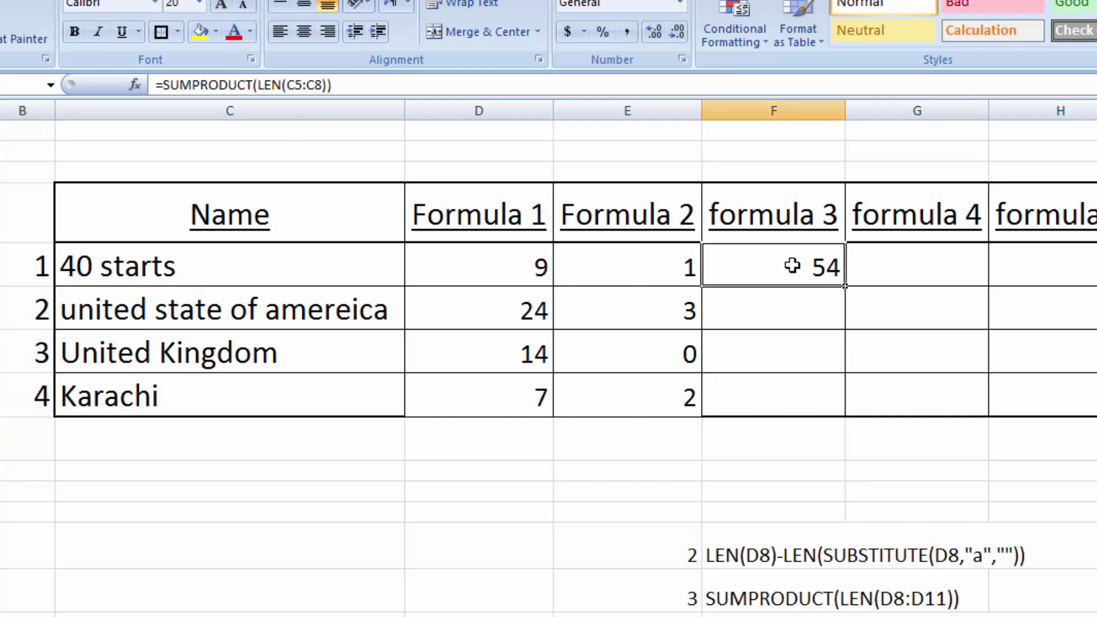
pyautogui.doubleClick(844, 289)
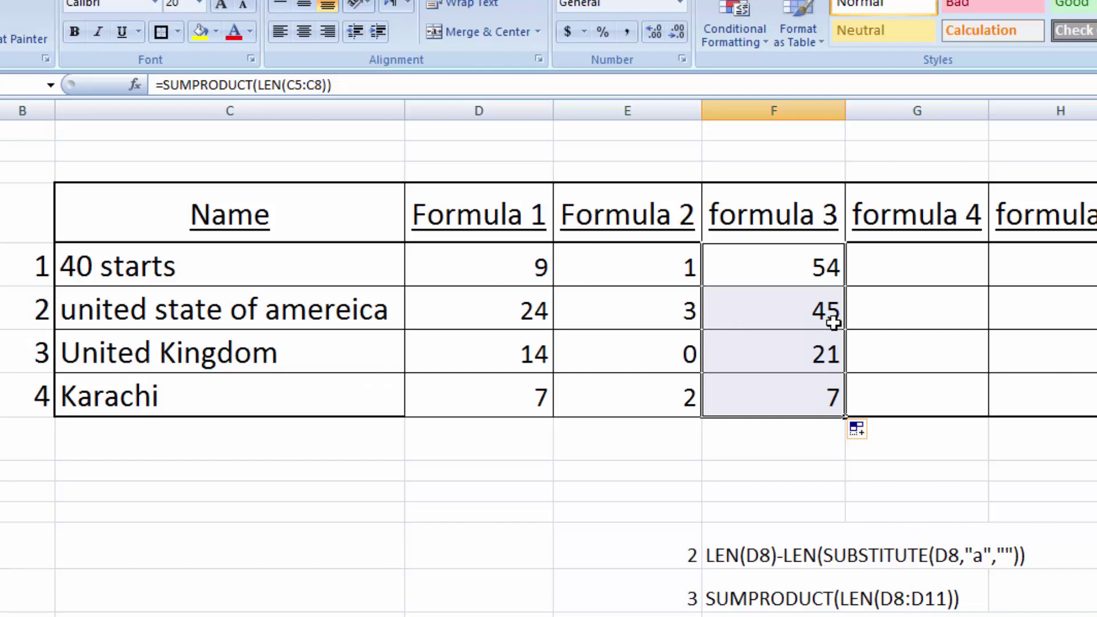
pyautogui.hotkey('ctrl', 'z')
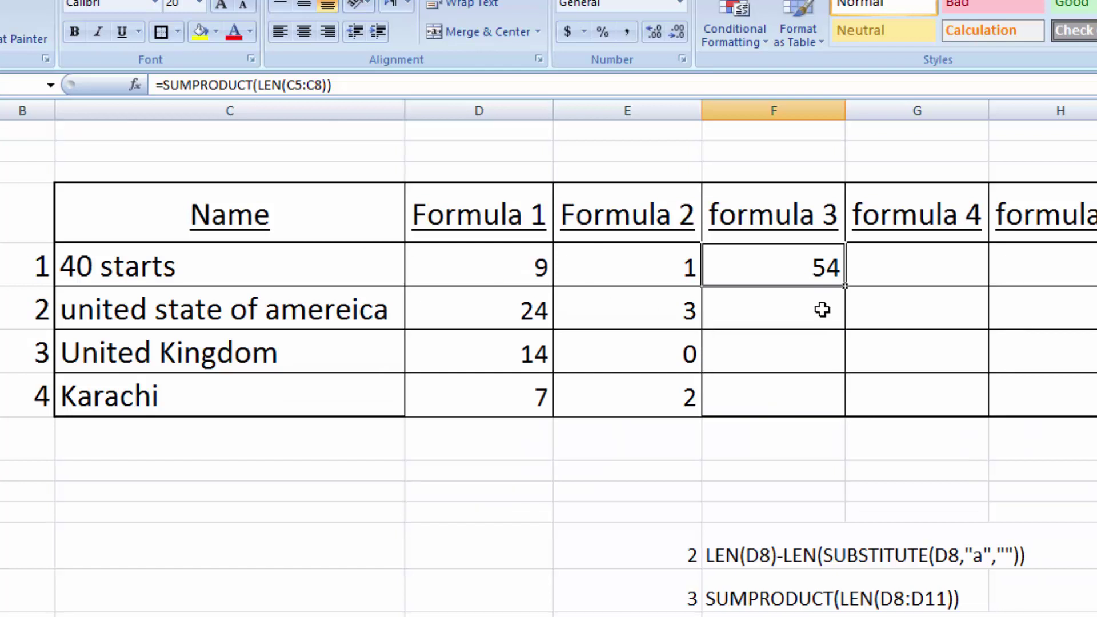
# Step: Begin the formula =SUM(LEN(C5)+LEN(C6) in the Formula 4 cell of the "40 starts" row
pyautogui.click(899, 262)
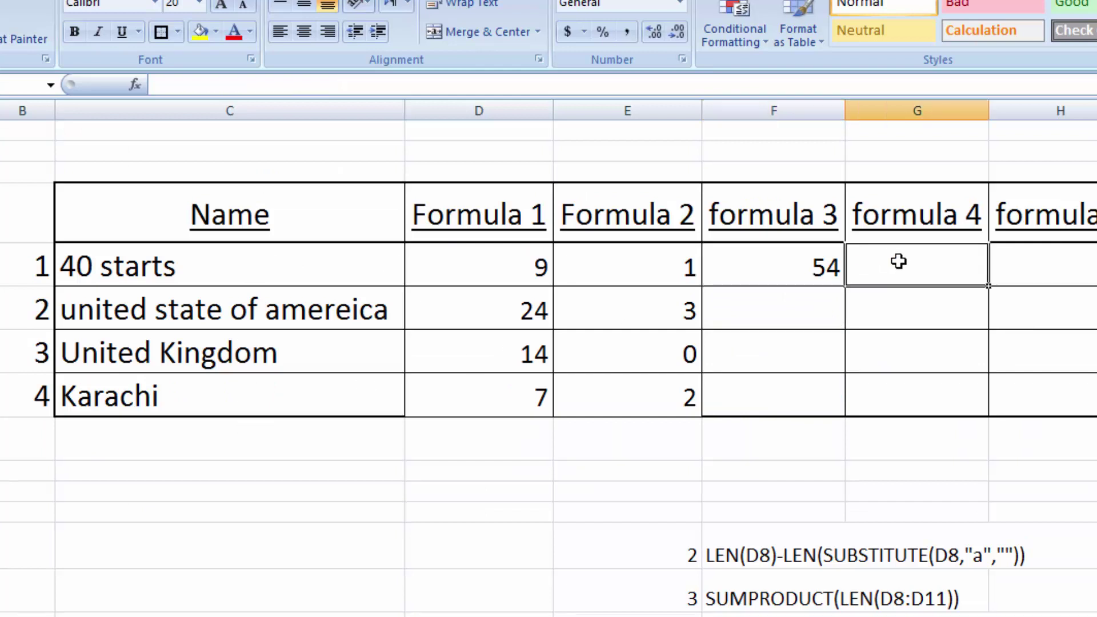
pyautogui.write('=S')
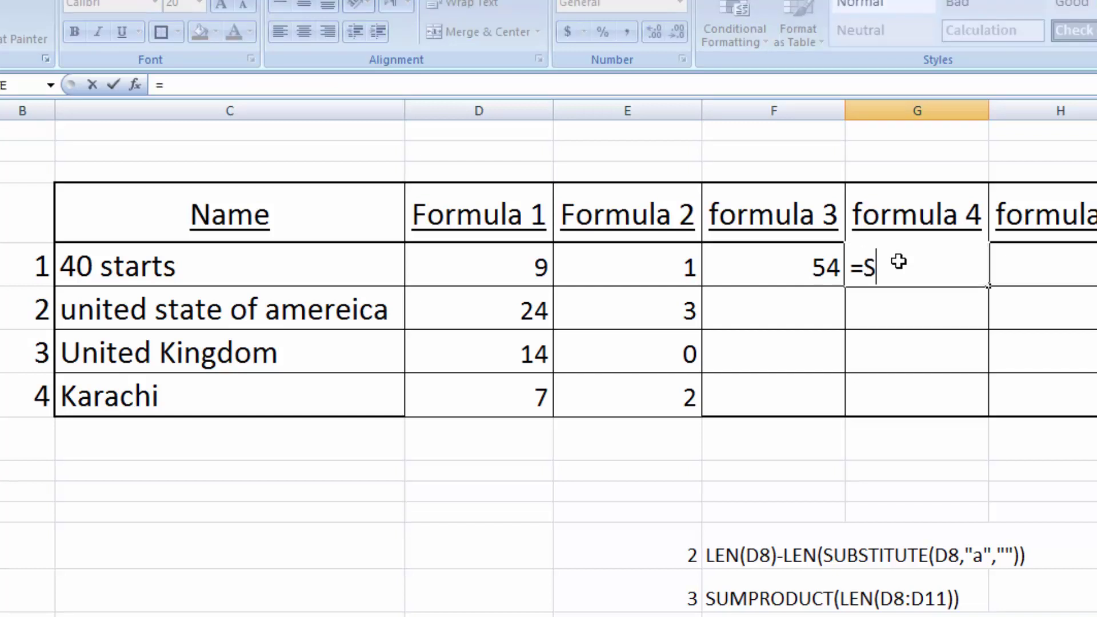
pyautogui.write('UM(')
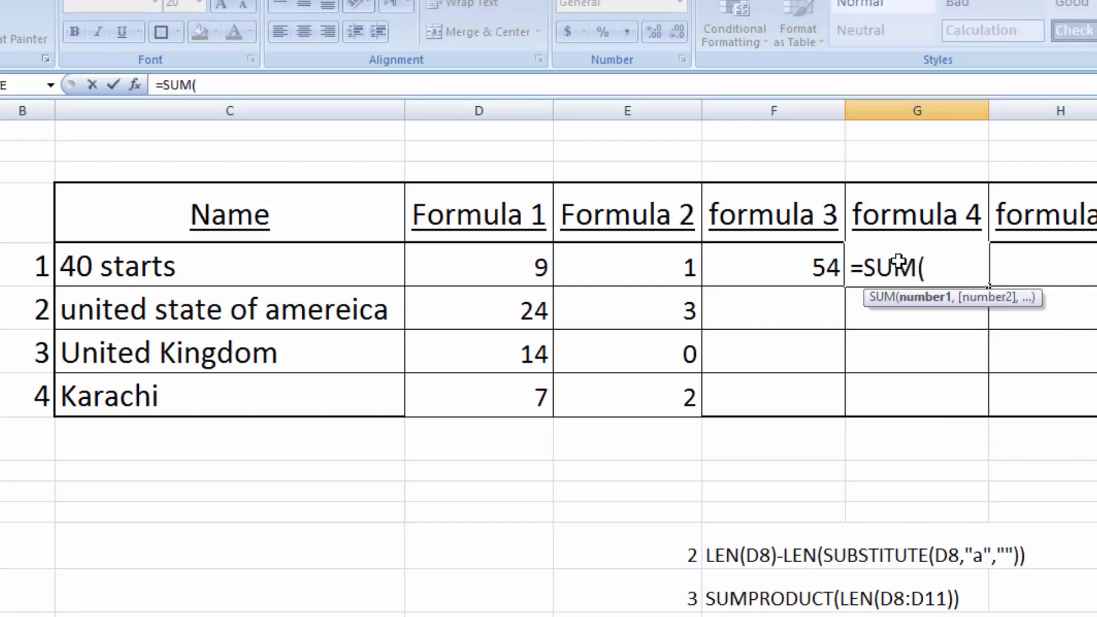
pyautogui.write('LEN(')
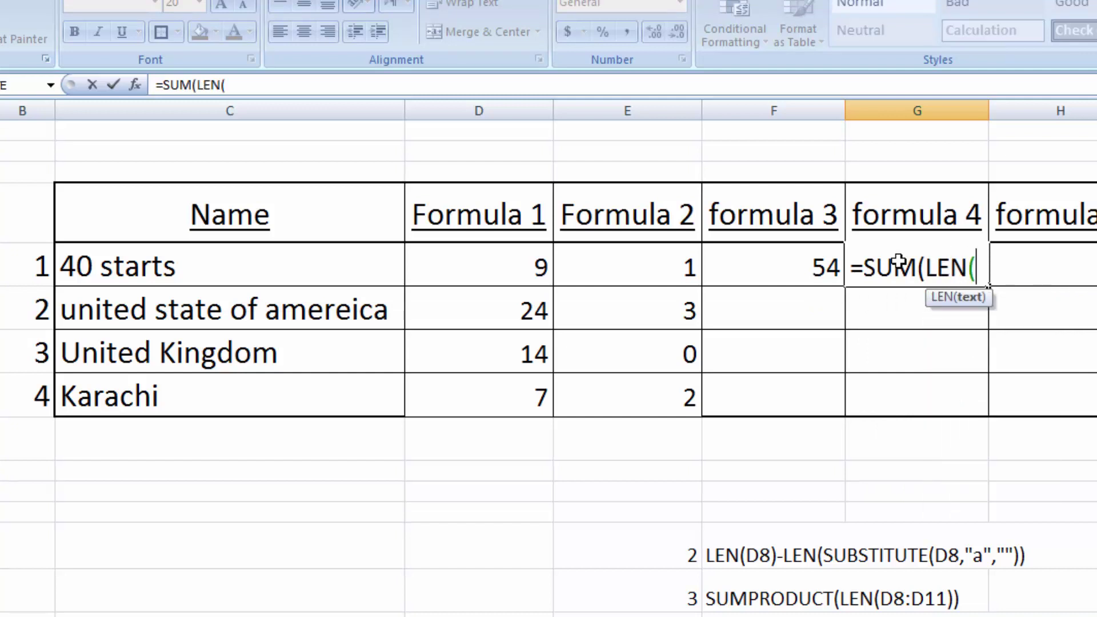
pyautogui.click(333, 267)
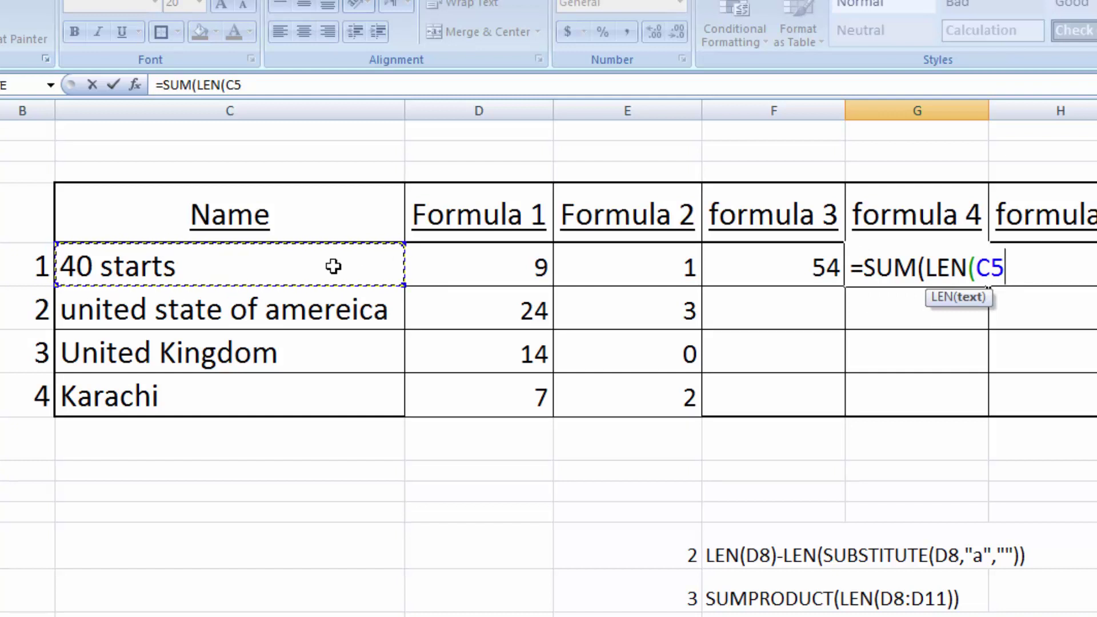
pyautogui.write(')')
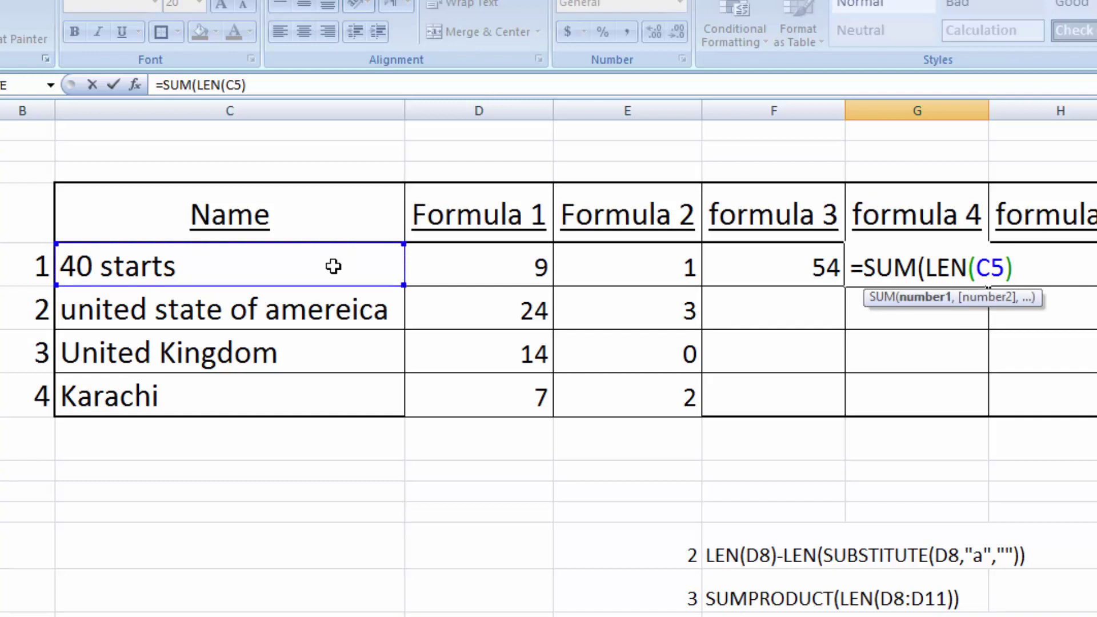
pyautogui.write('+LEN(')
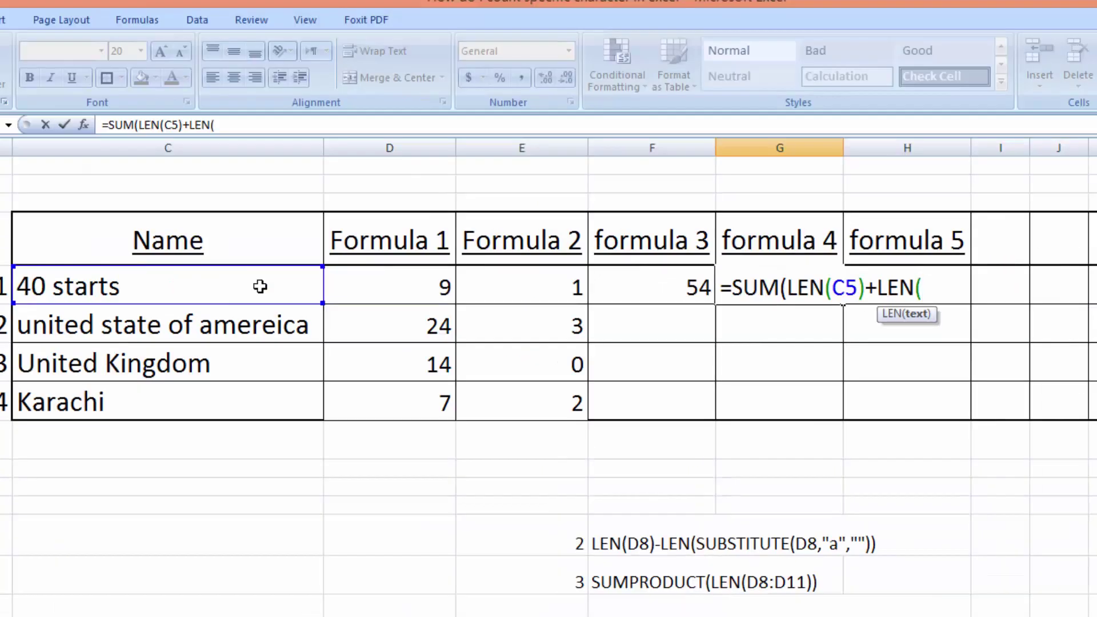
pyautogui.click(47, 327)
pyautogui.write(')')
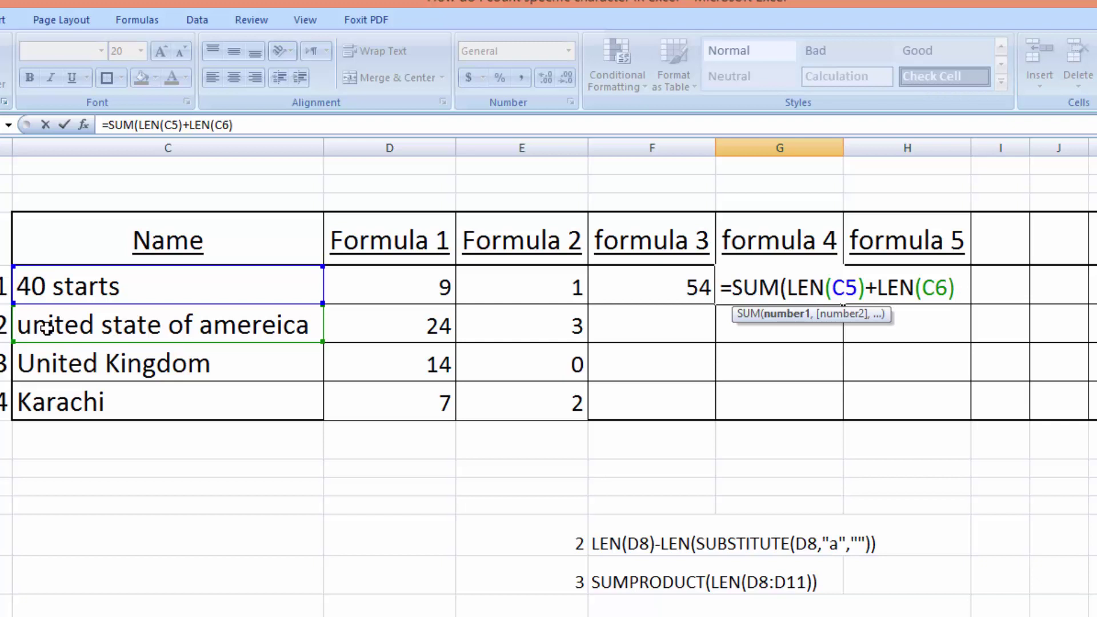
# Step: Complete the Formula 4 entry as =SUM(LEN(C5)+LEN(C6)+LEN(C7)+LEN(C8))
pyautogui.write('+LEN(')
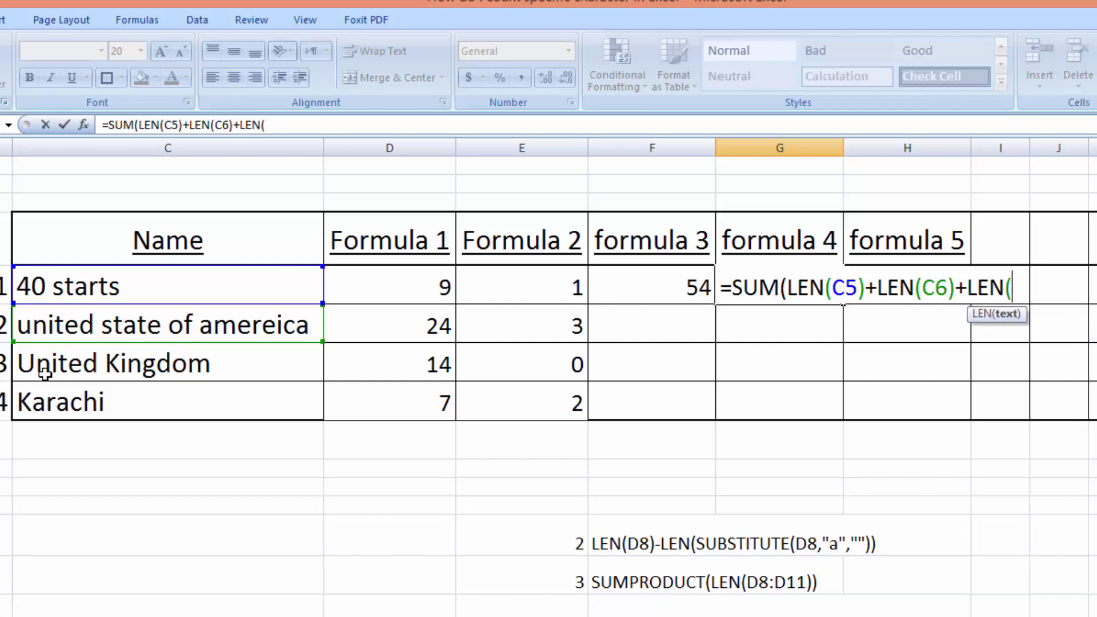
pyautogui.click(80, 370)
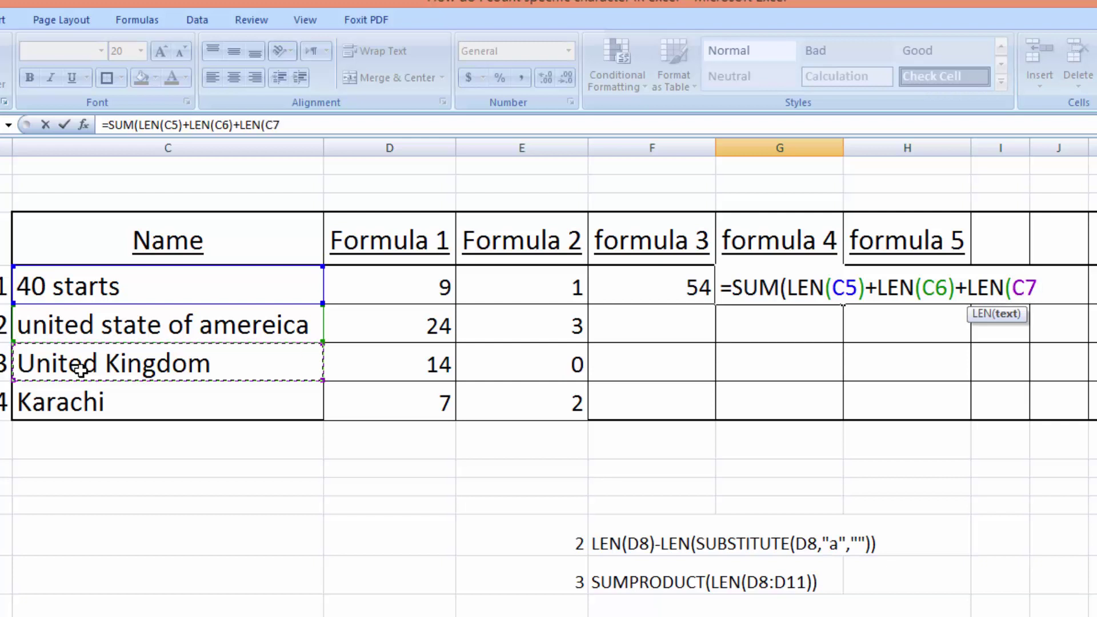
pyautogui.write(')')
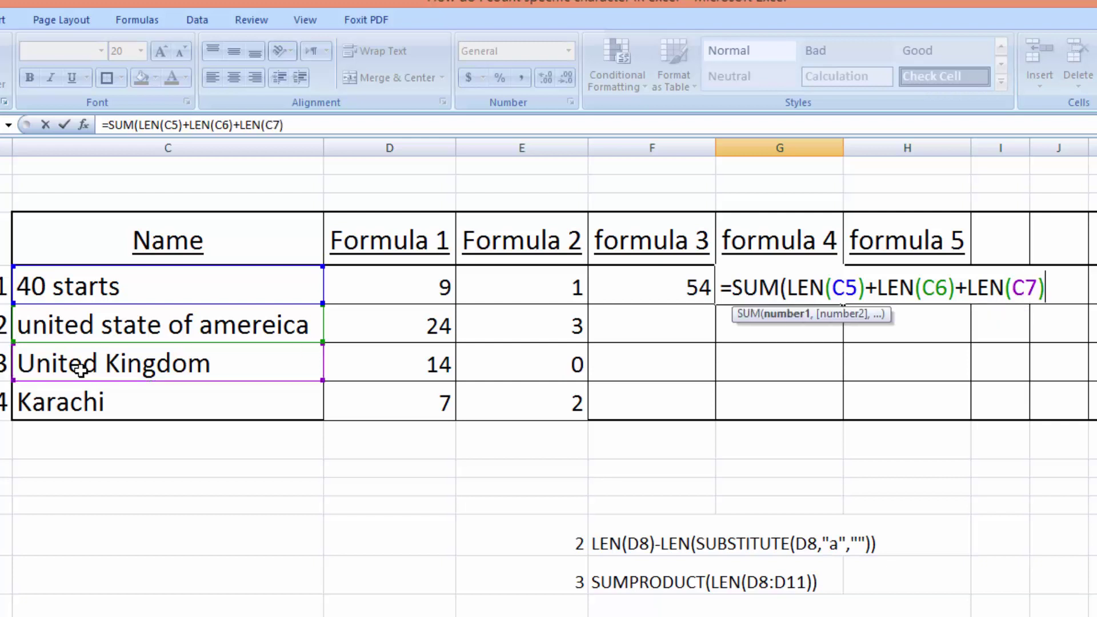
pyautogui.write('+LEN(')
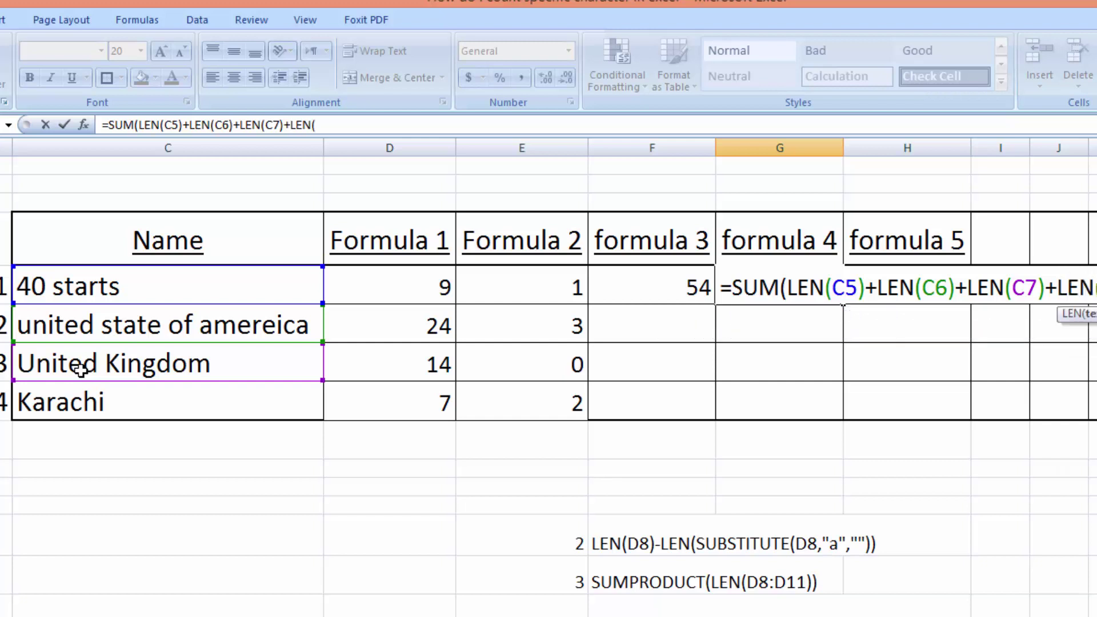
pyautogui.click(96, 404)
pyautogui.write(')')
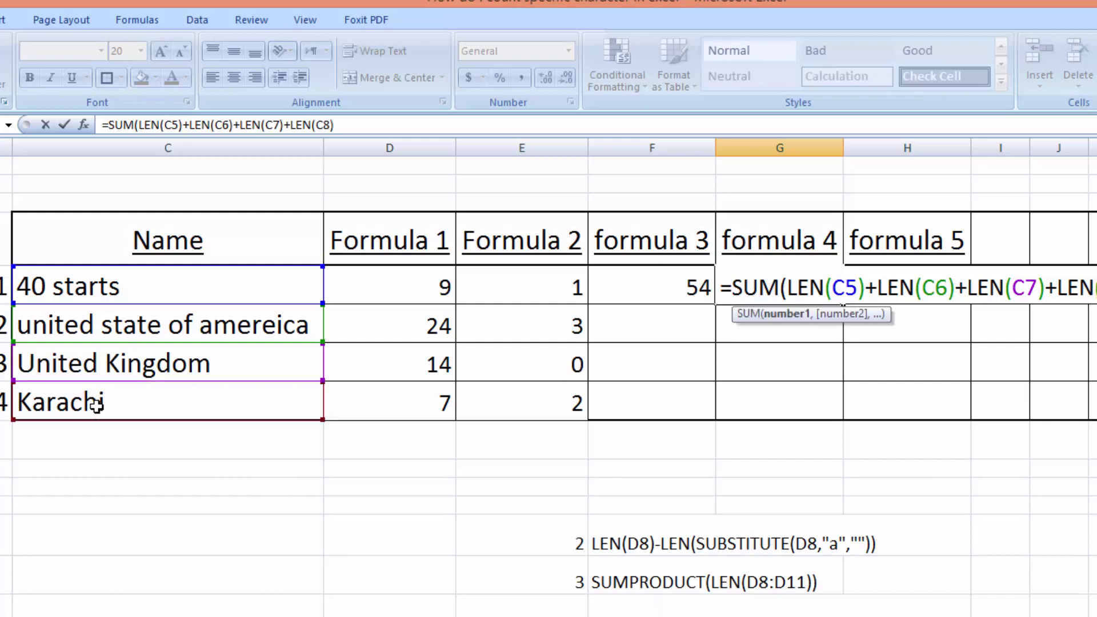
pyautogui.write(')')
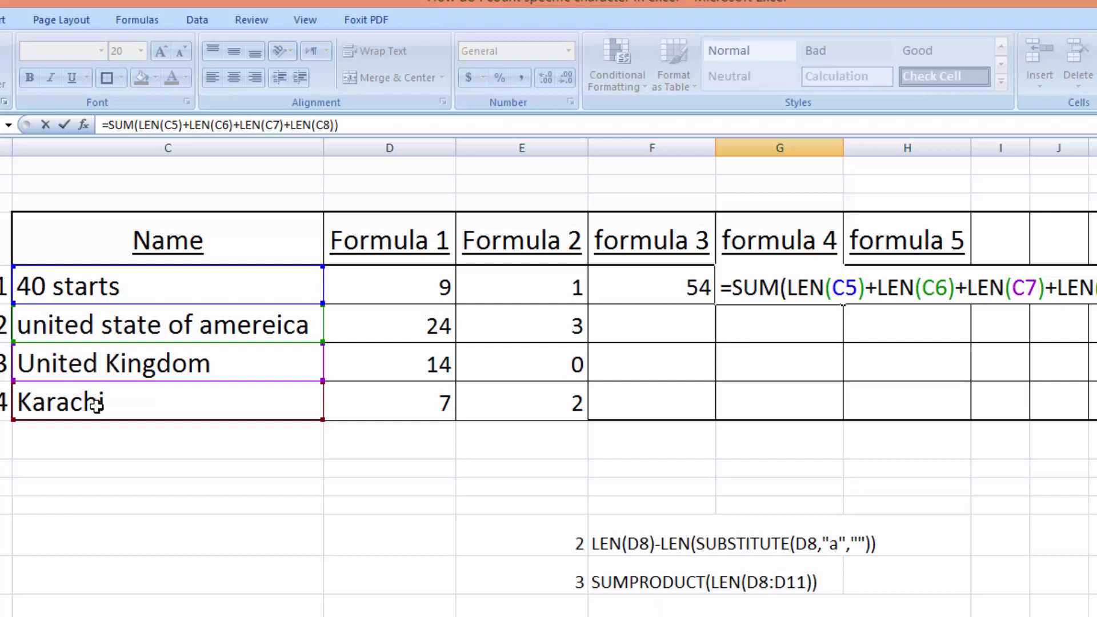
pyautogui.press('Return')
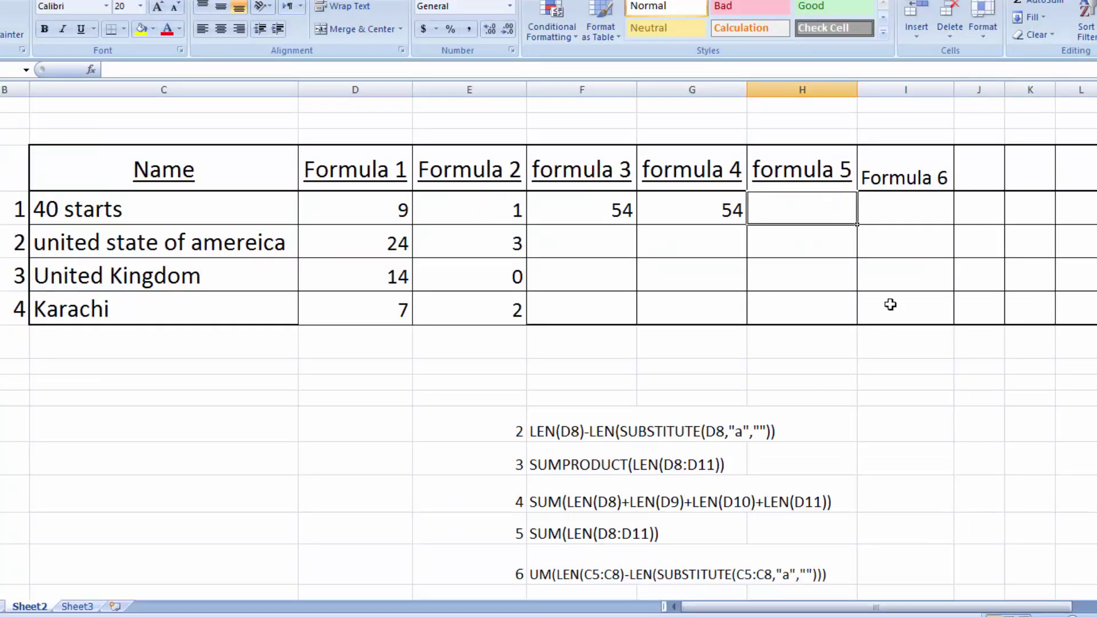
pyautogui.write('=')
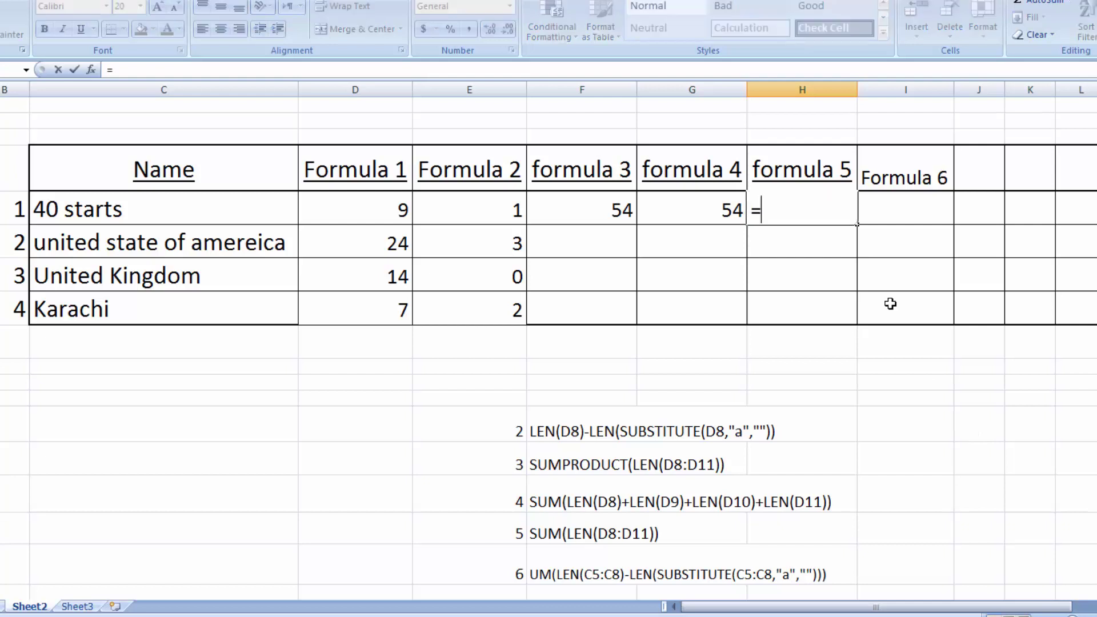
pyautogui.write('sum')
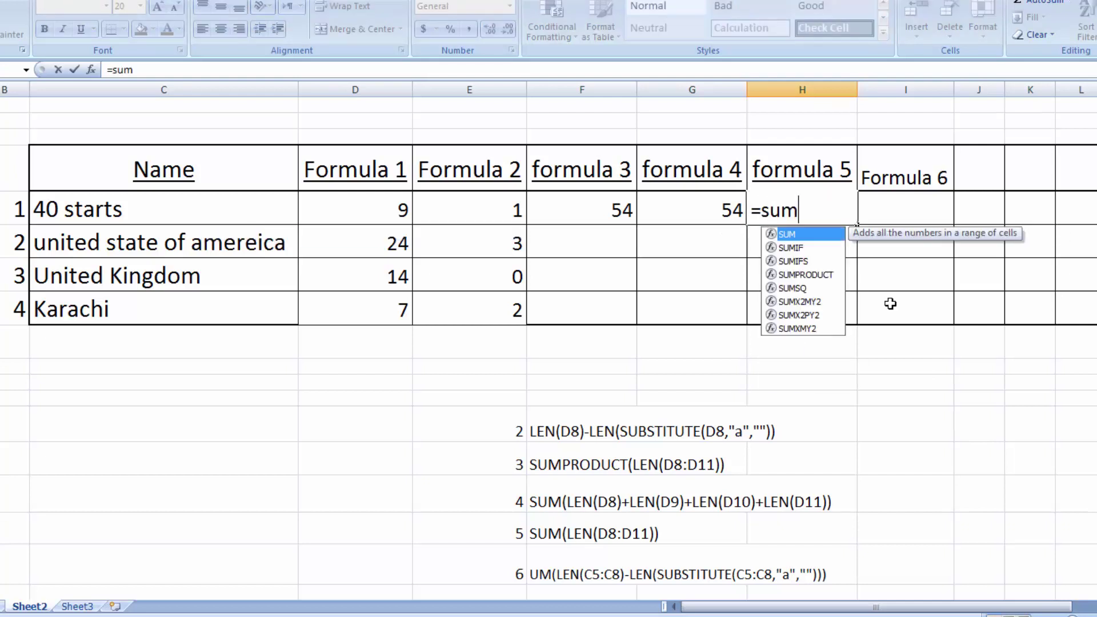
pyautogui.press('BackSpace')
pyautogui.press('BackSpace')
pyautogui.press('BackSpace')
pyautogui.press('BackSpace')
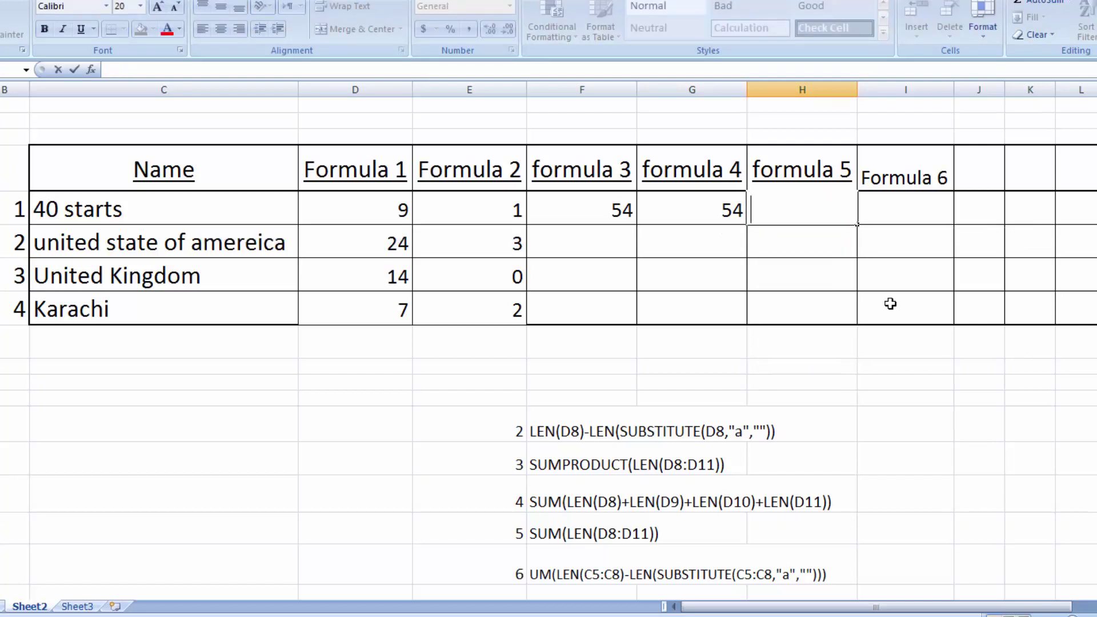
# Step: Enter =SUM(LEN(C5:C8)) in the Formula 5 cell of the "40 starts" row and fill it down to the Karachi row
pyautogui.write('=SUM(')
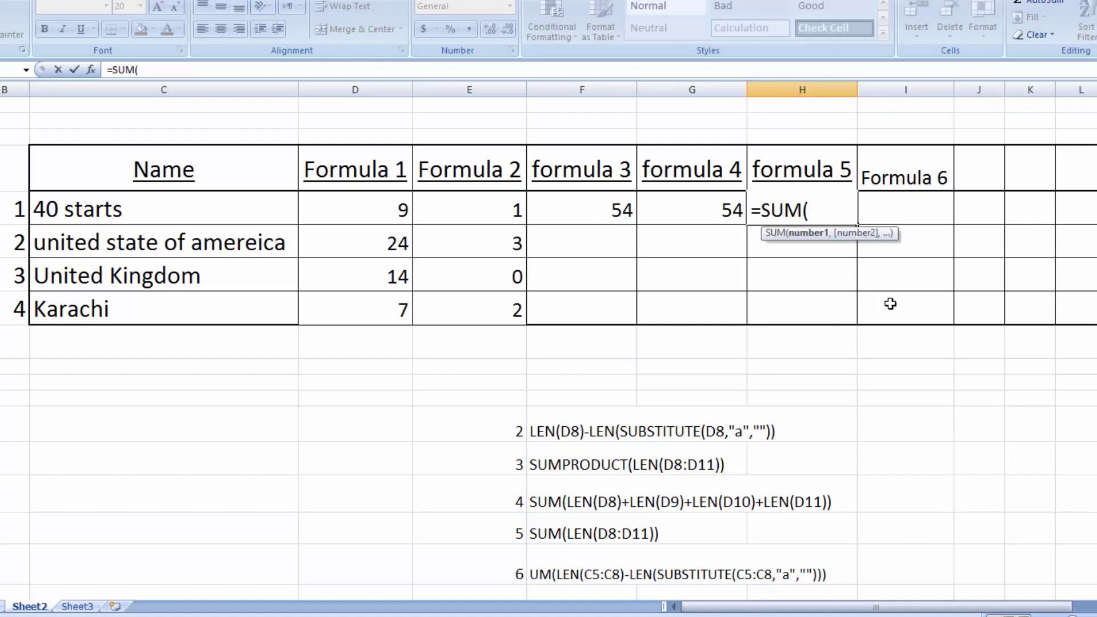
pyautogui.write('LEN(')
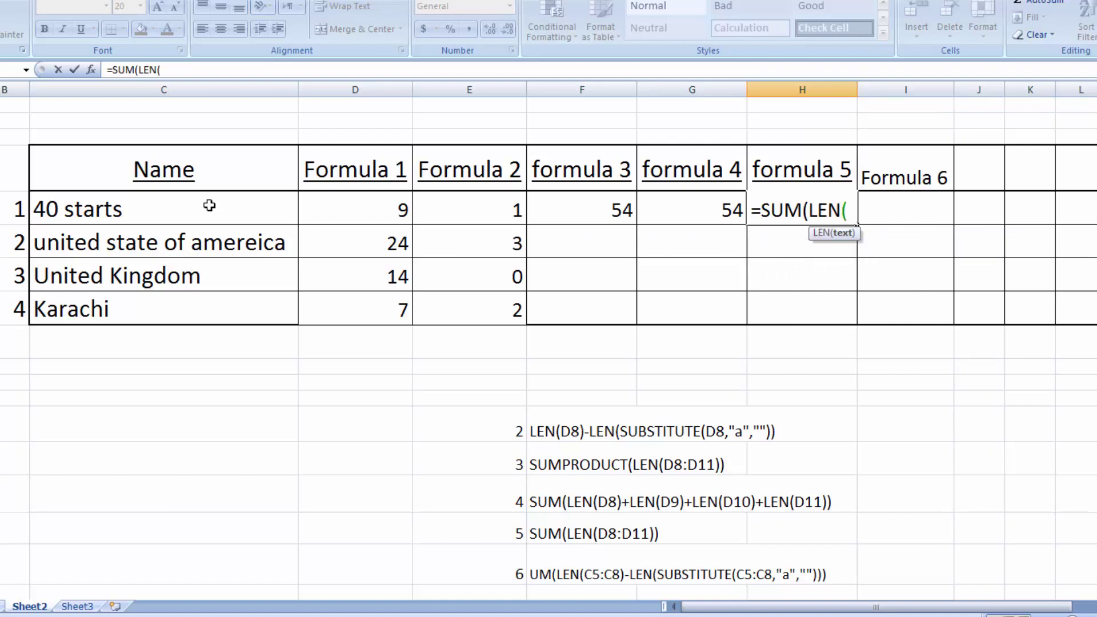
pyautogui.moveTo(209, 206); pyautogui.dragTo(200, 300)
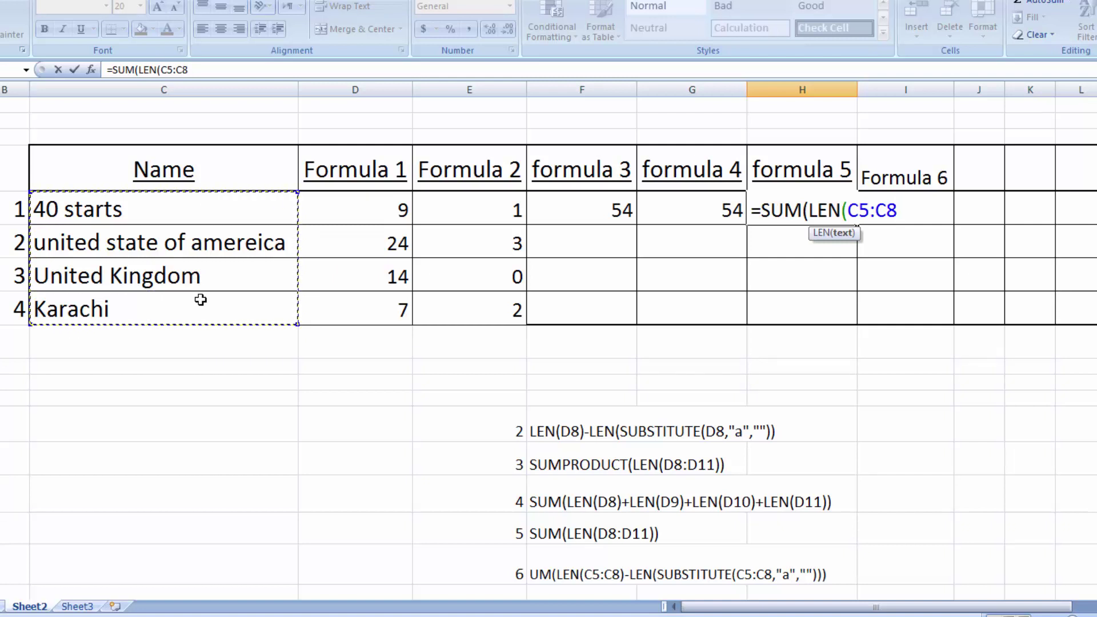
pyautogui.write('))')
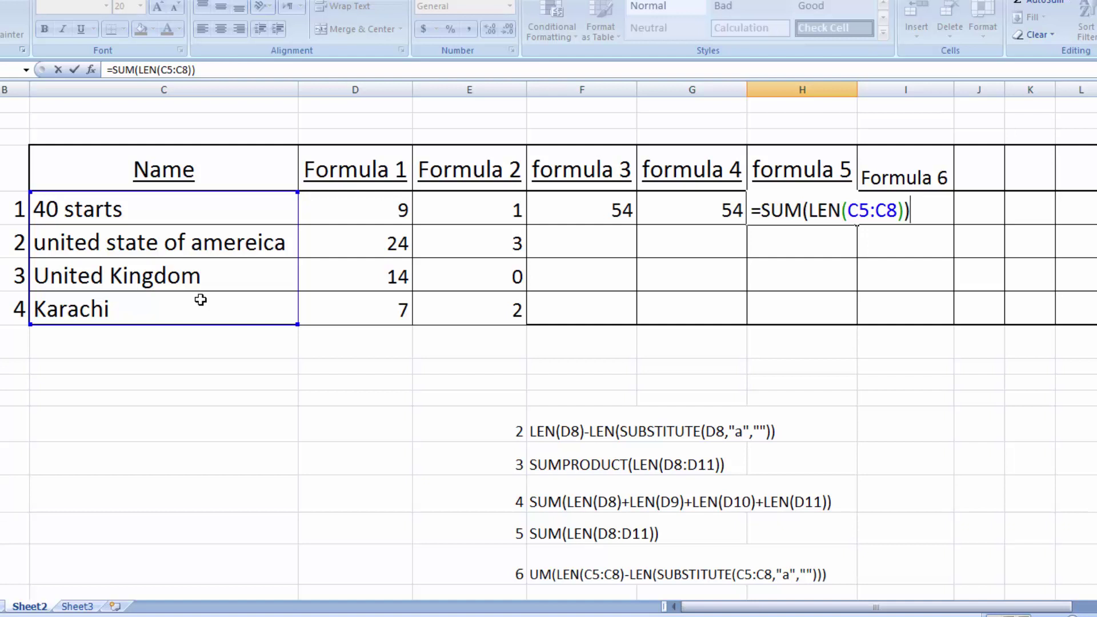
pyautogui.press('Return')
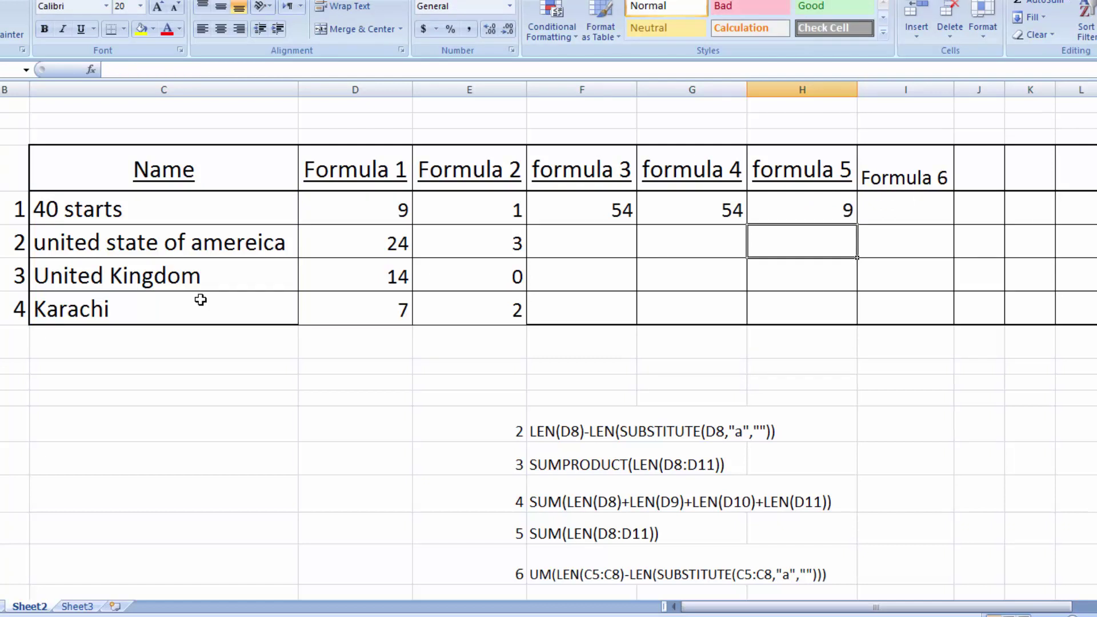
pyautogui.click(788, 210)
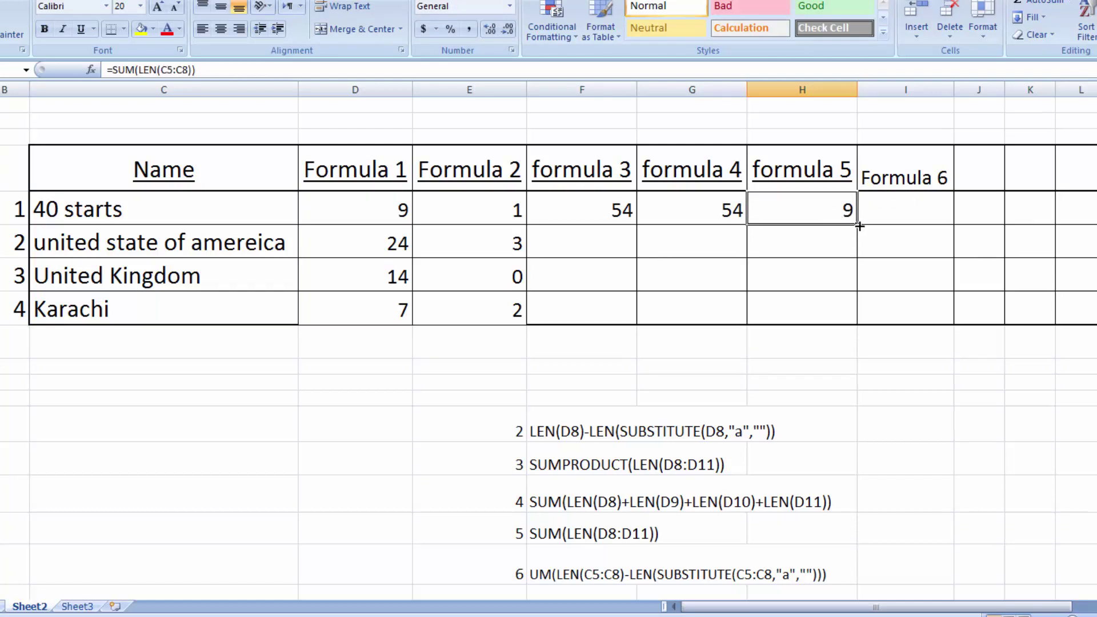
pyautogui.moveTo(858, 226); pyautogui.dragTo(852, 321)
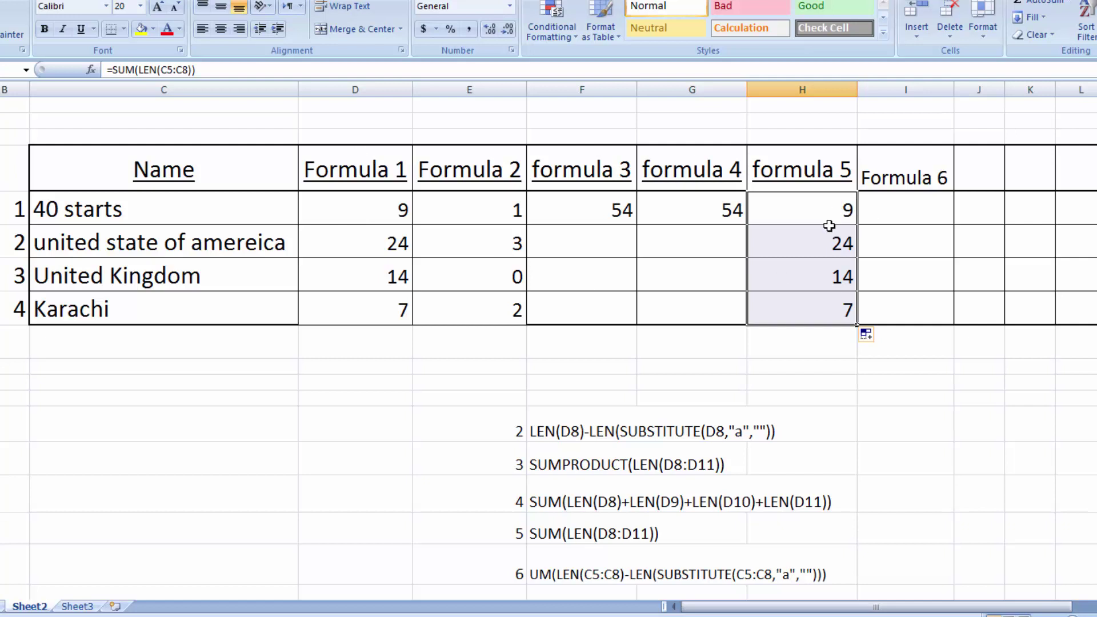
# Step: Begin the formula =SUM(LEN(C5:C8 in the Formula 6 cell of the "40 starts" row
pyautogui.click(909, 204)
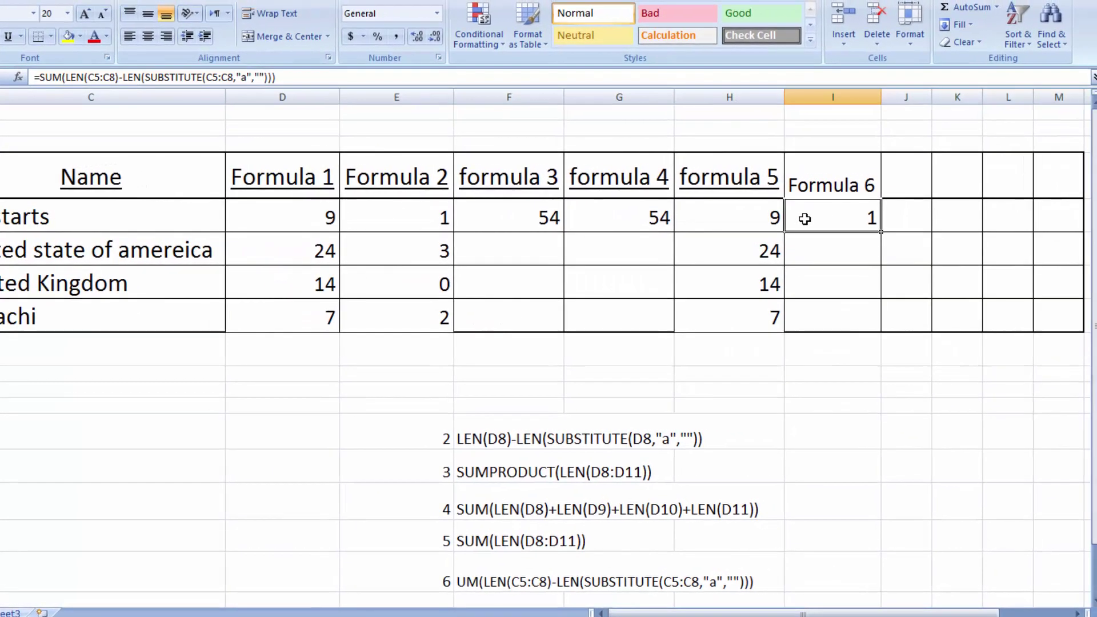
pyautogui.write('=')
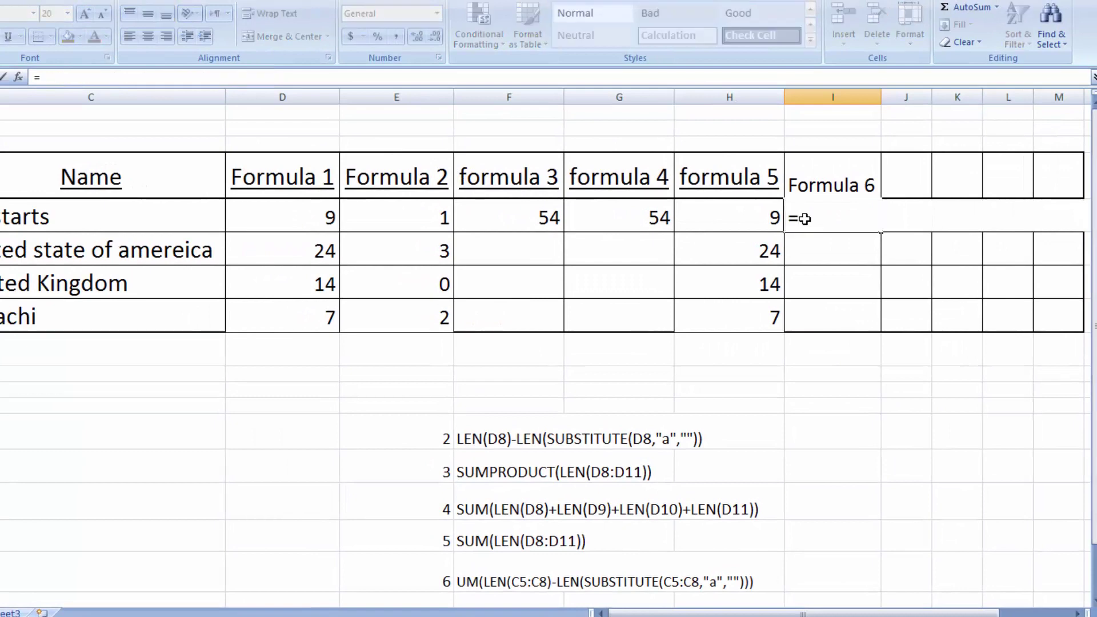
pyautogui.write('sum')
pyautogui.press('BackSpace')
pyautogui.press('BackSpace')
pyautogui.press('BackSpace')
pyautogui.write('SUM')
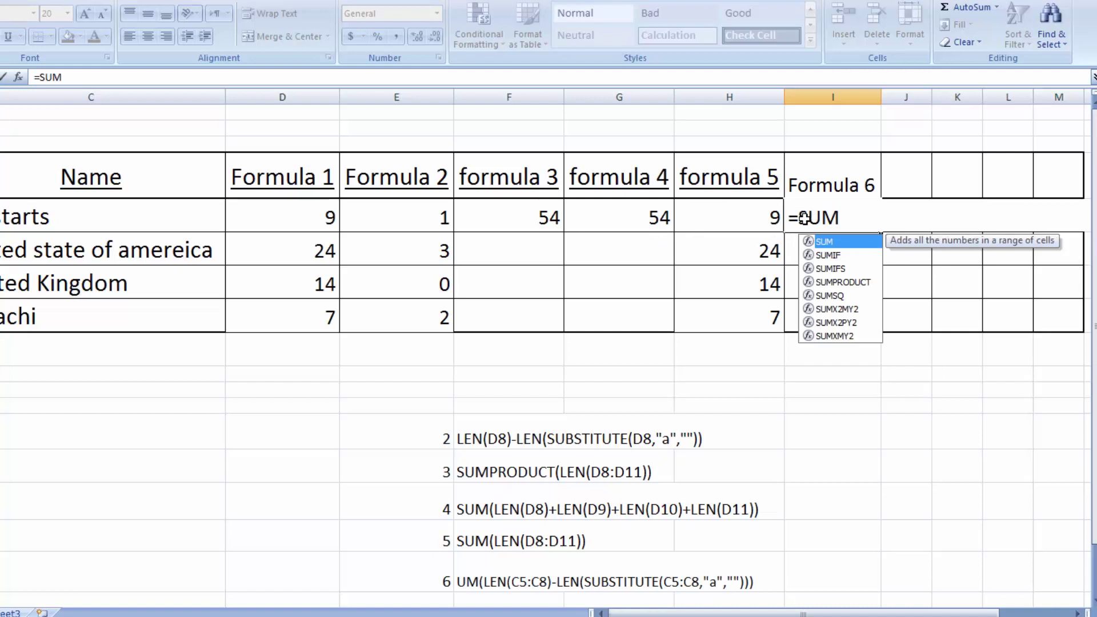
pyautogui.write('(')
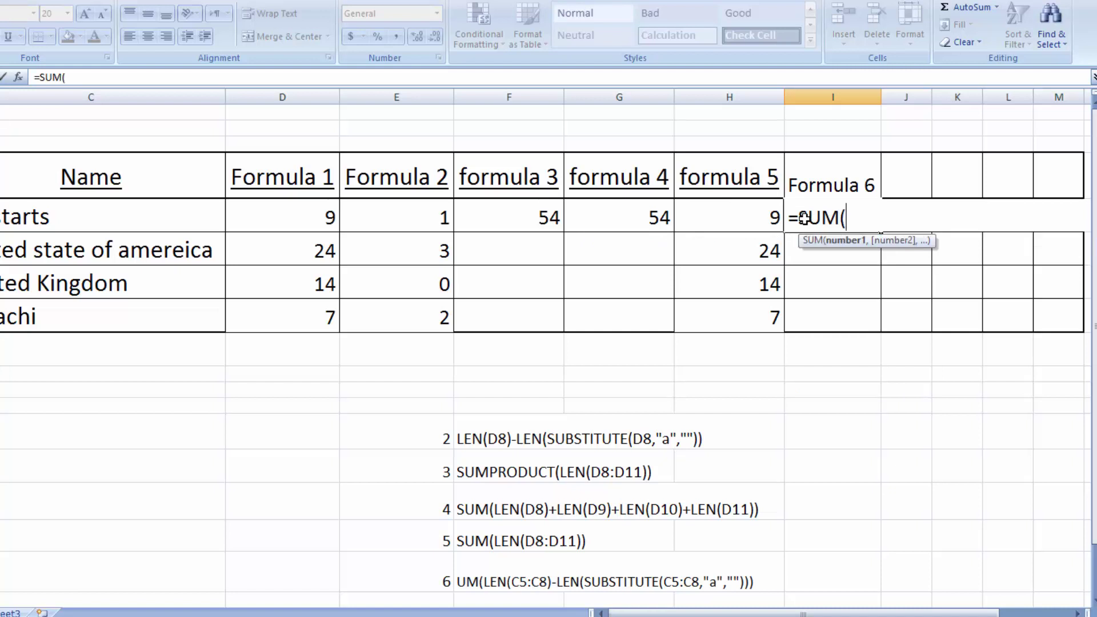
pyautogui.write('LEN(')
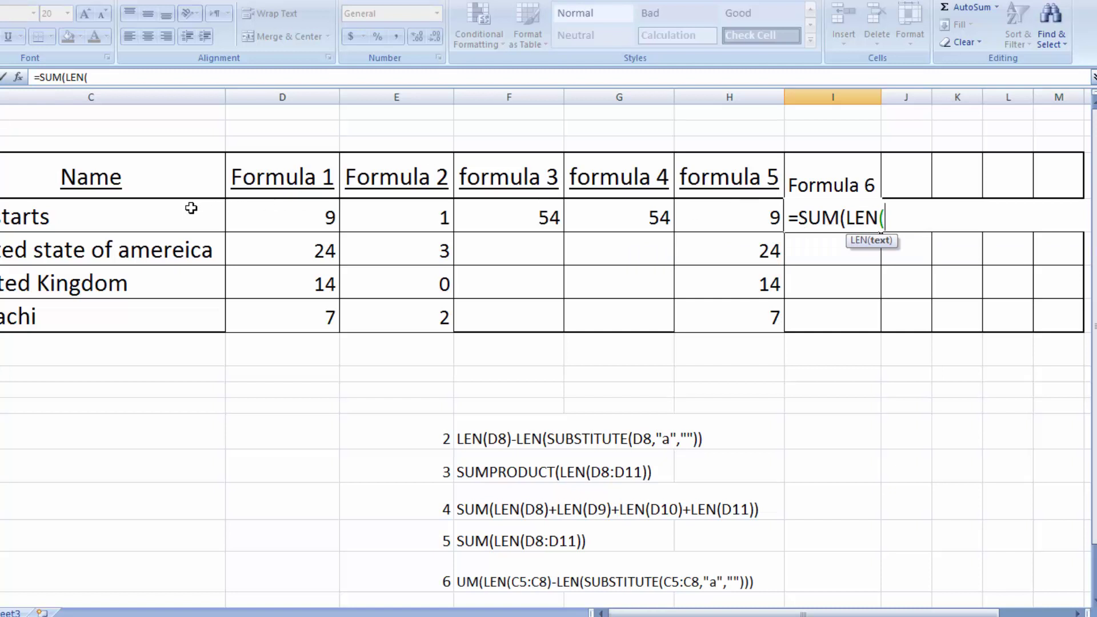
pyautogui.moveTo(190, 209); pyautogui.dragTo(181, 310)
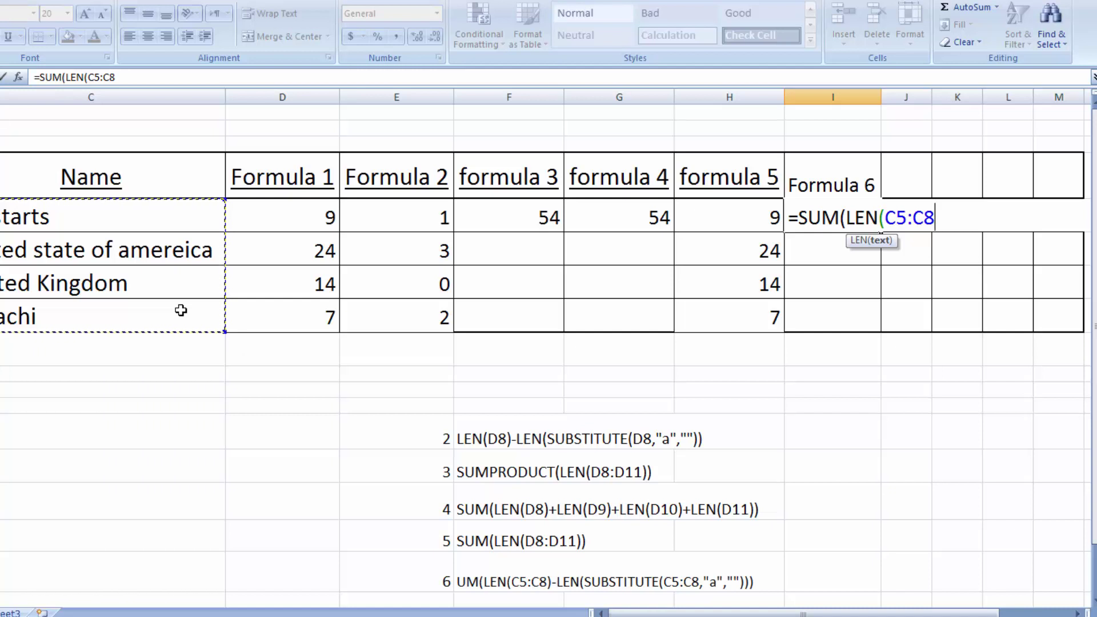
# Step: Extend the Formula 6 entry to =SUM(LEN(C5:C8)-LEN(SUBSTITUTE(
pyautogui.write(')-L')
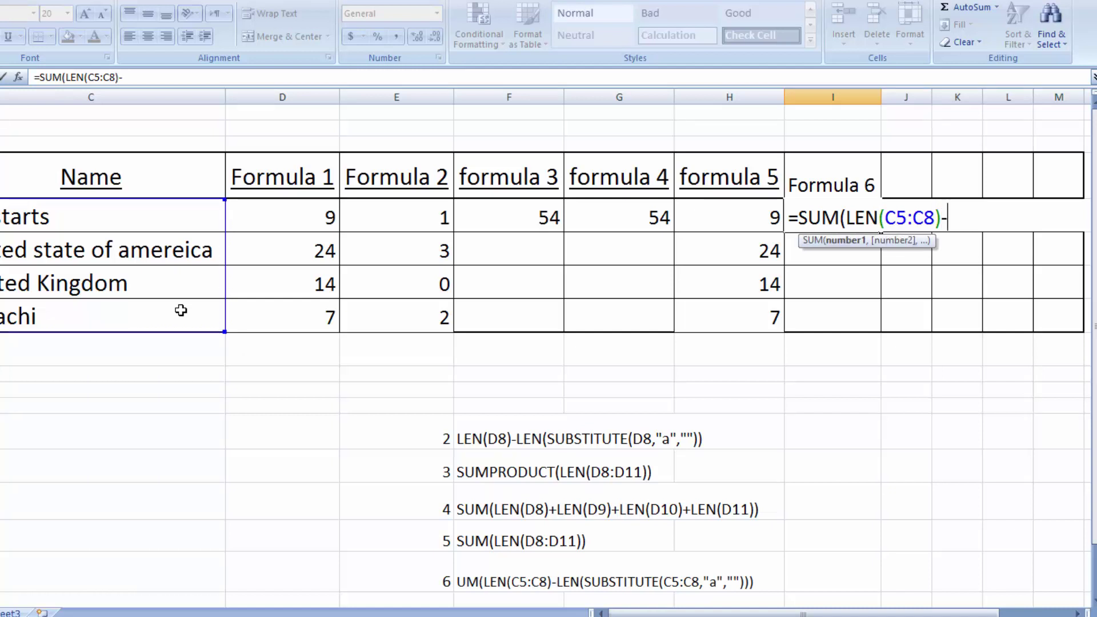
pyautogui.write('(')
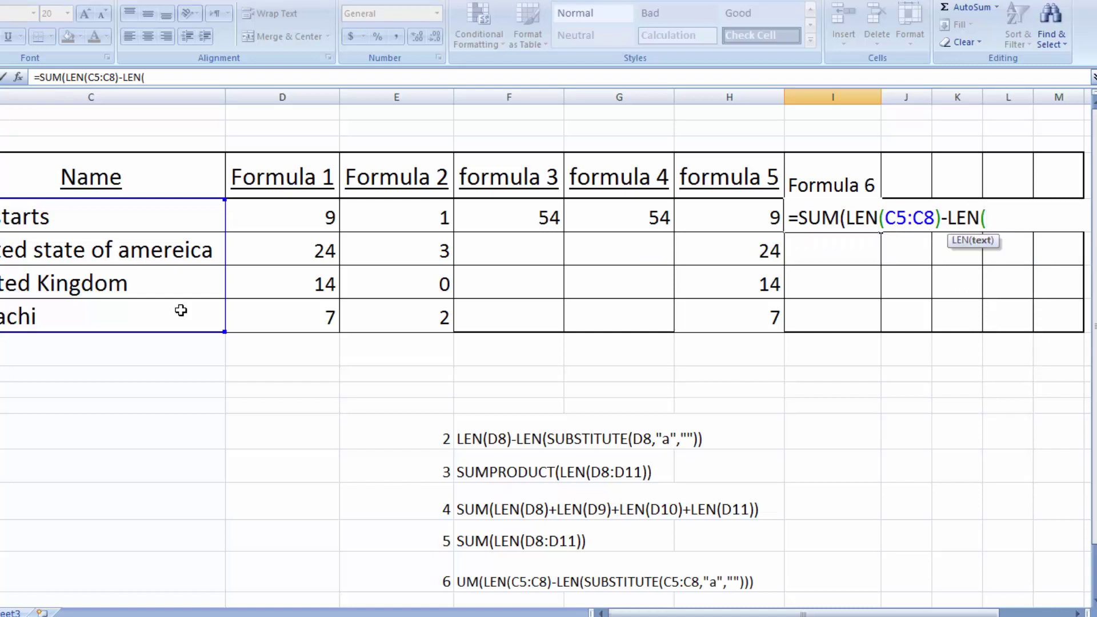
pyautogui.write('S')
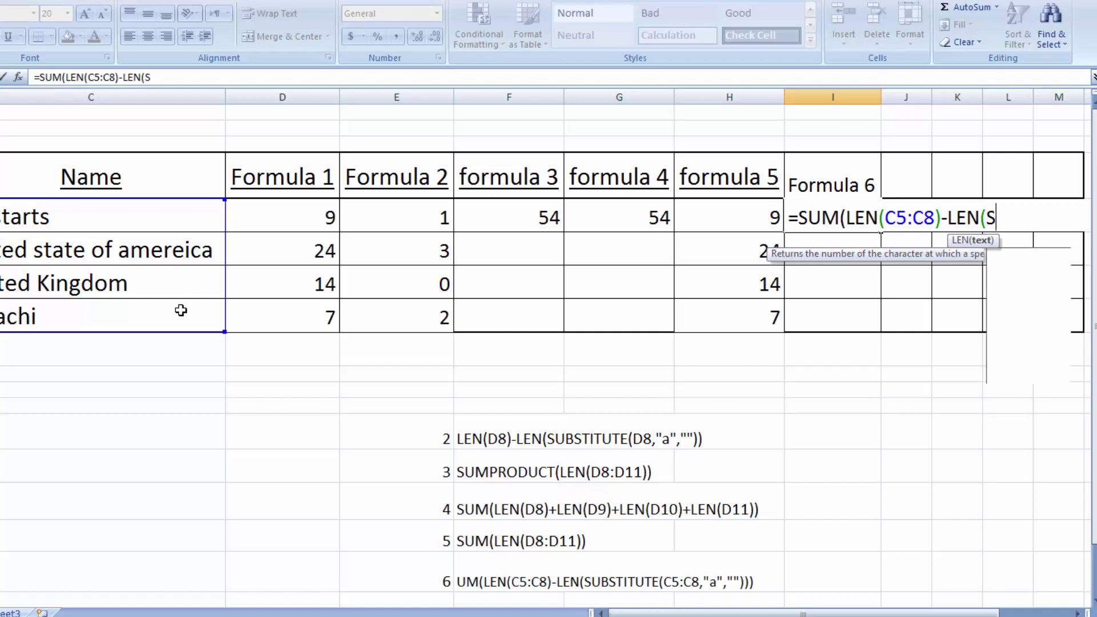
pyautogui.write('UBSTIT')
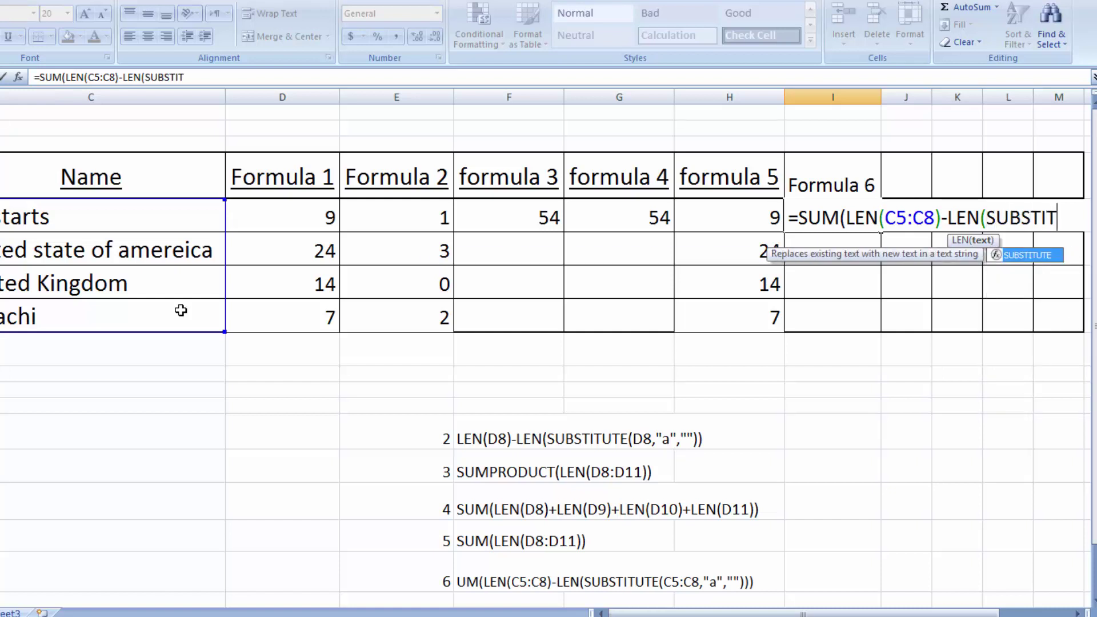
pyautogui.write('TUTE')
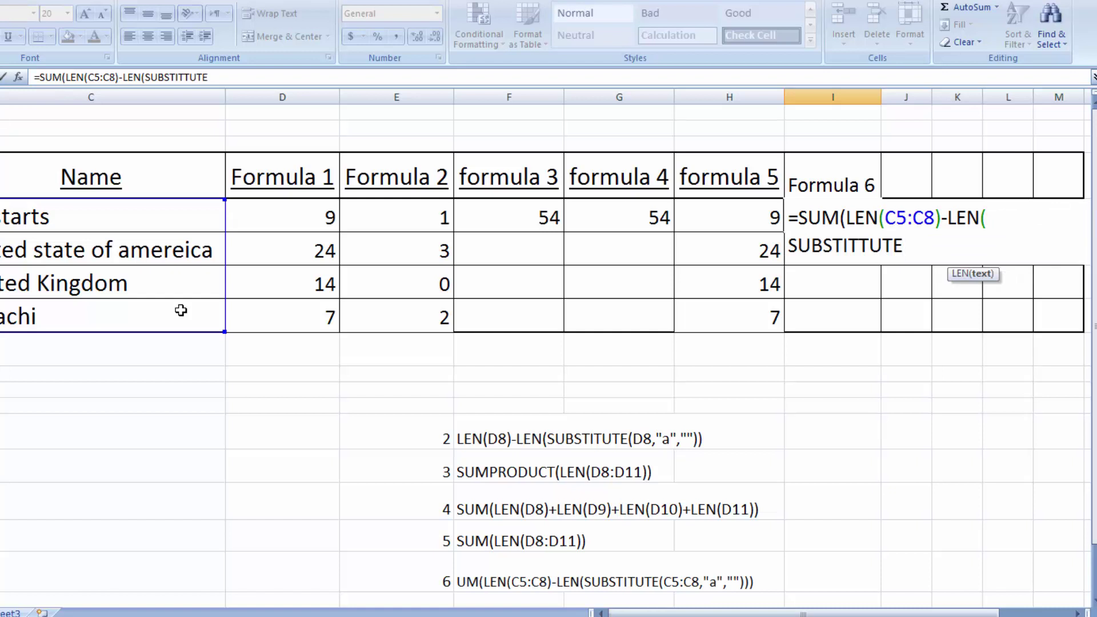
pyautogui.press('BackSpace')
pyautogui.press('BackSpace')
pyautogui.press('BackSpace')
pyautogui.press('BackSpace')
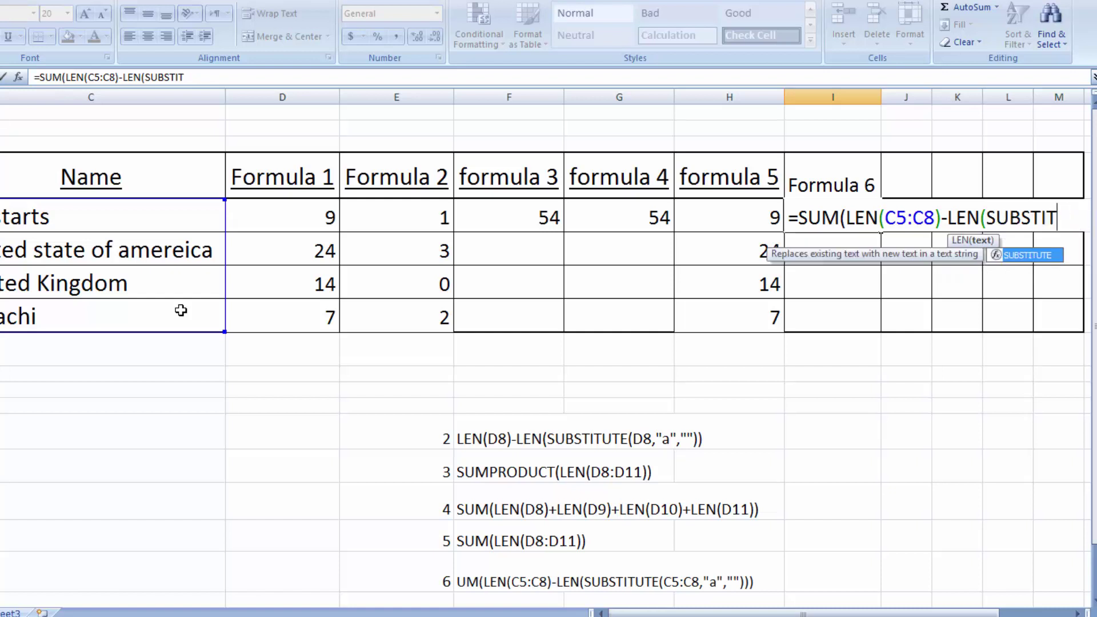
pyautogui.write('UTE(')
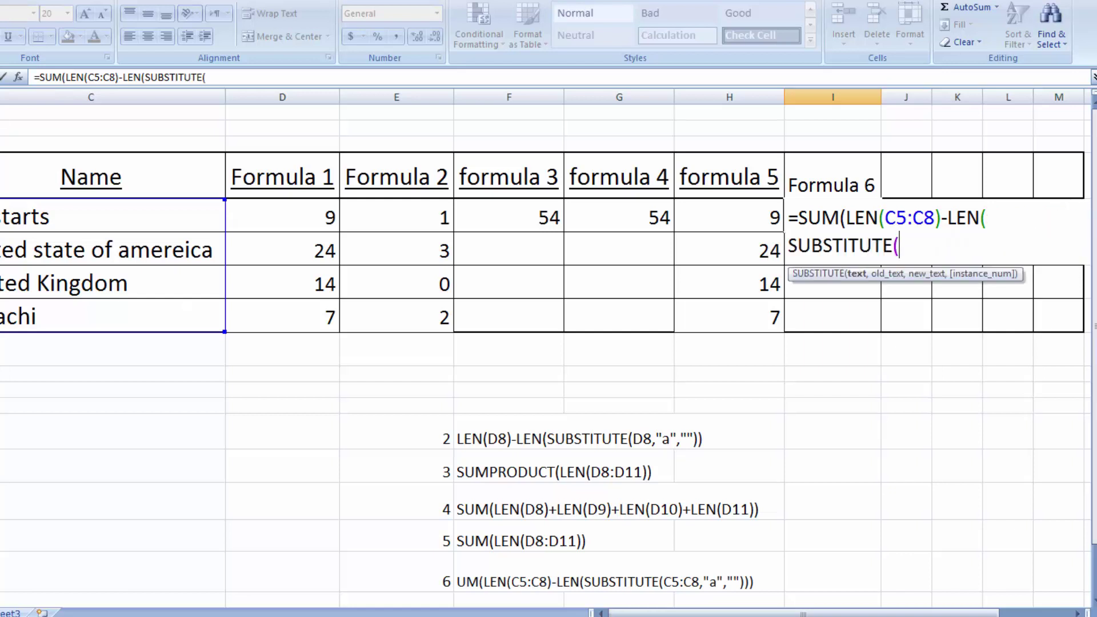
# Step: Complete the Formula 6 entry as =SUM(LEN(C5:C8)-LEN(SUBSTITUTE(C5:C8,"a",""))) and commit it as an array formula
pyautogui.click(23, 217)
pyautogui.moveTo(23, 217); pyautogui.dragTo(27, 313)
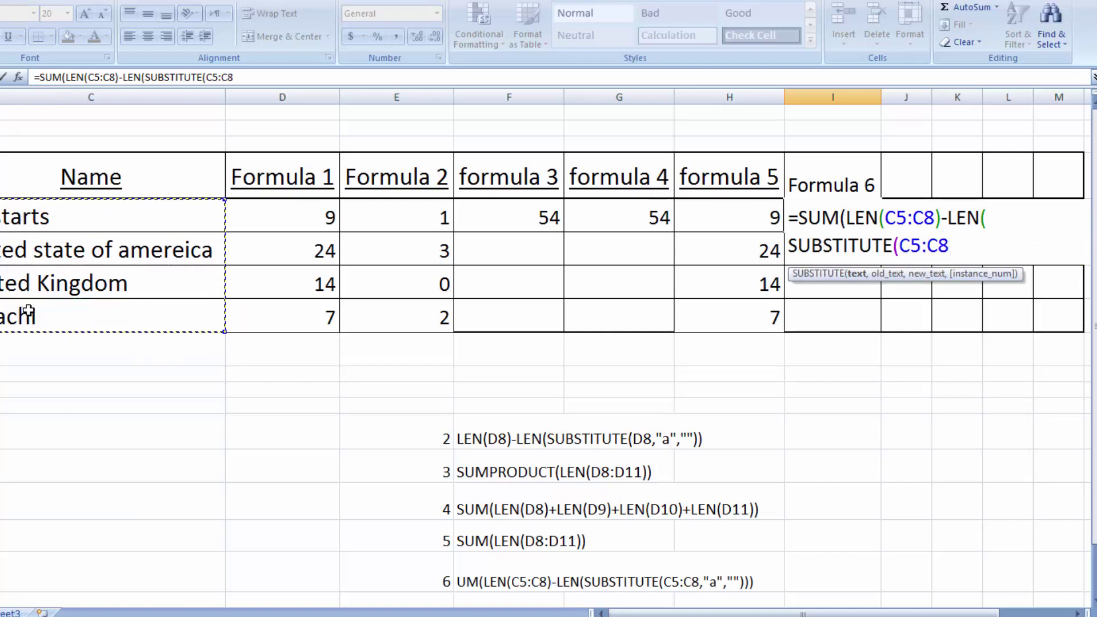
pyautogui.write(',')
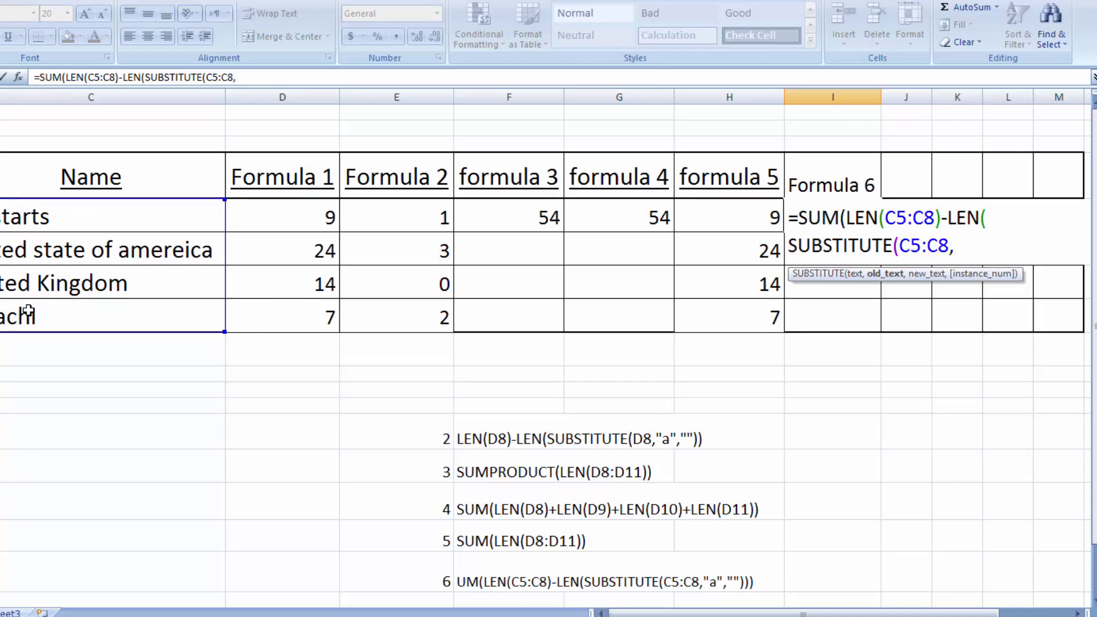
pyautogui.write('"a",')
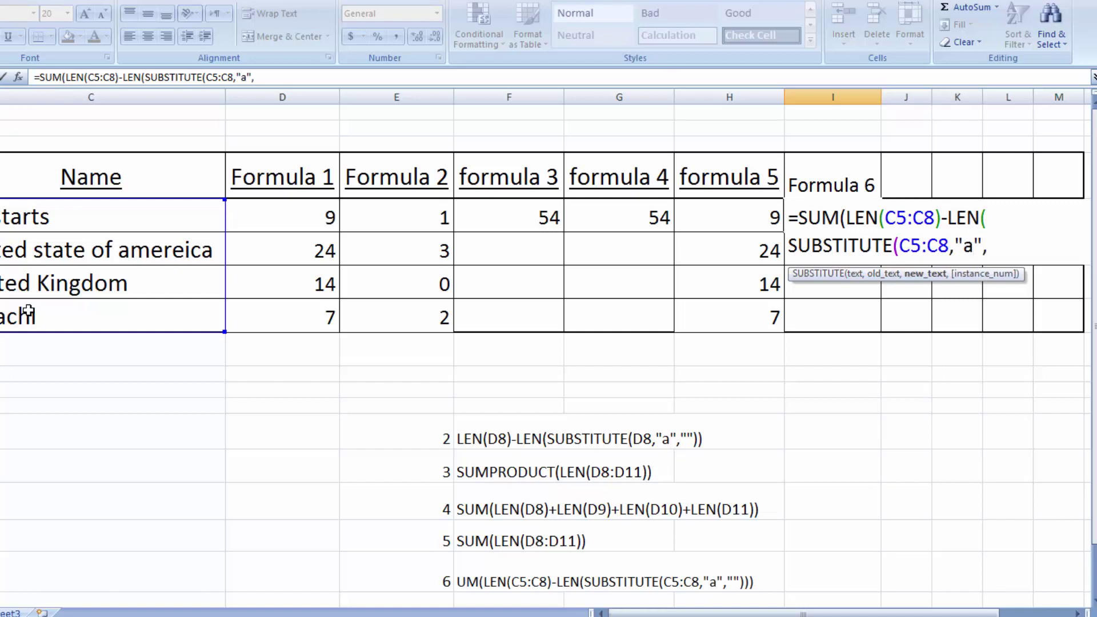
pyautogui.write('"")))')
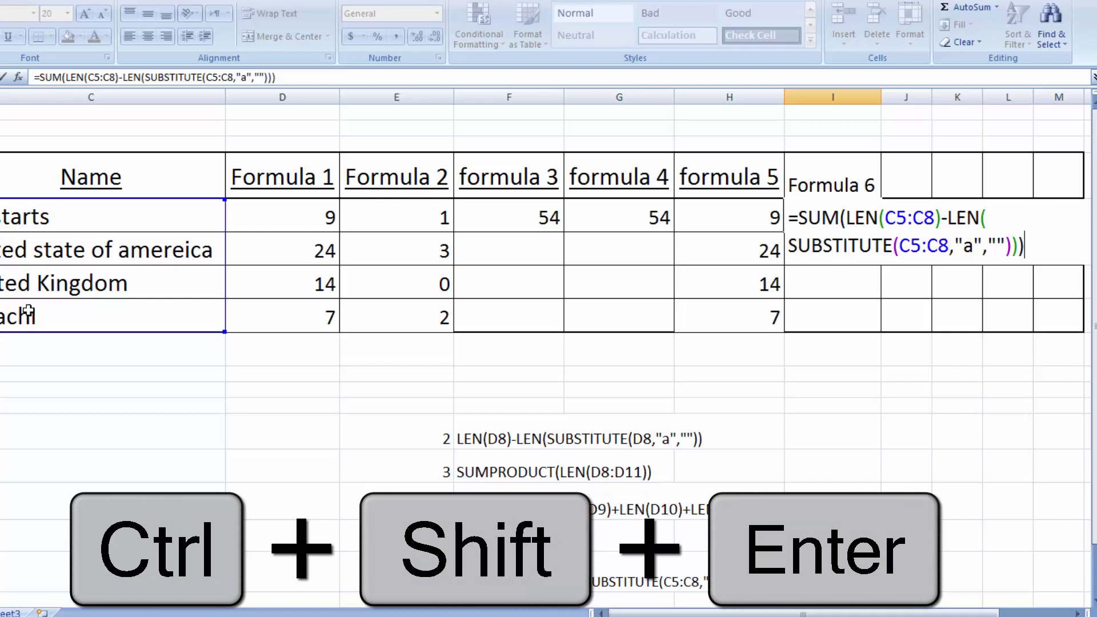
pyautogui.hotkey('ctrl', 'shift', 'Return')
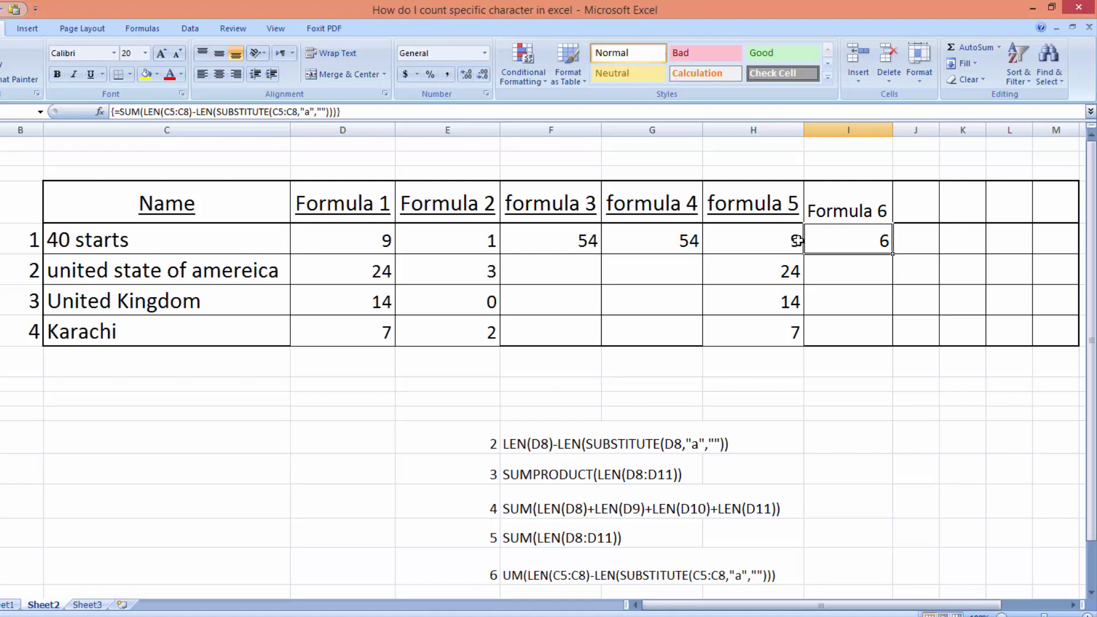
# Step: Begin the formula =LEN(B3)- in cell C3 of Sheet3, beside the first number in the list
pyautogui.hotkey('ctrl', 'pagedown')
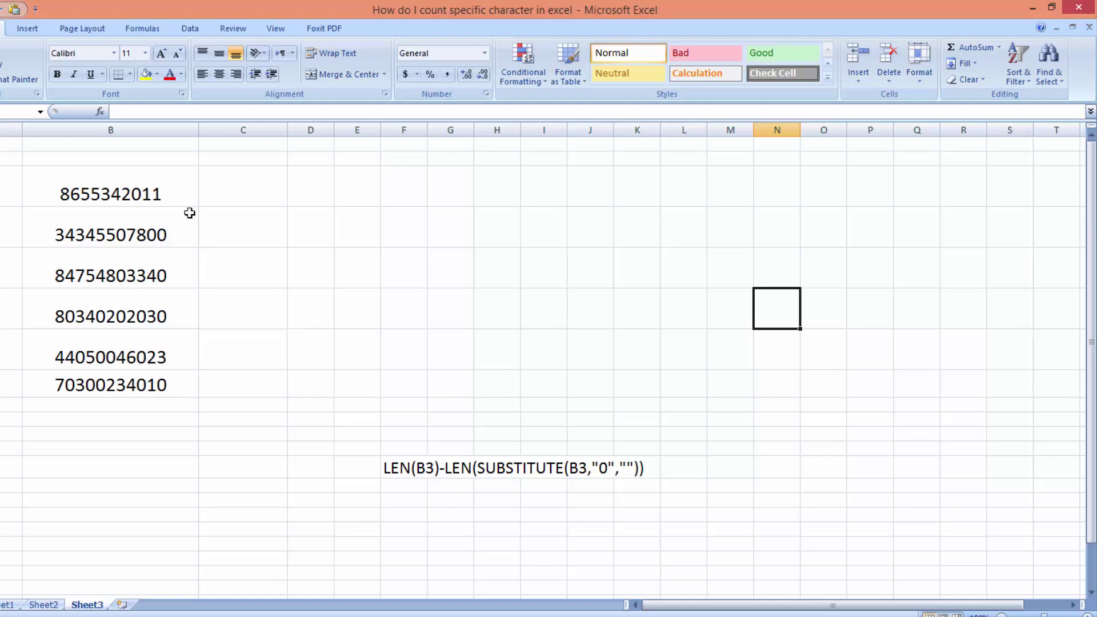
pyautogui.click(220, 183)
pyautogui.write('=len')
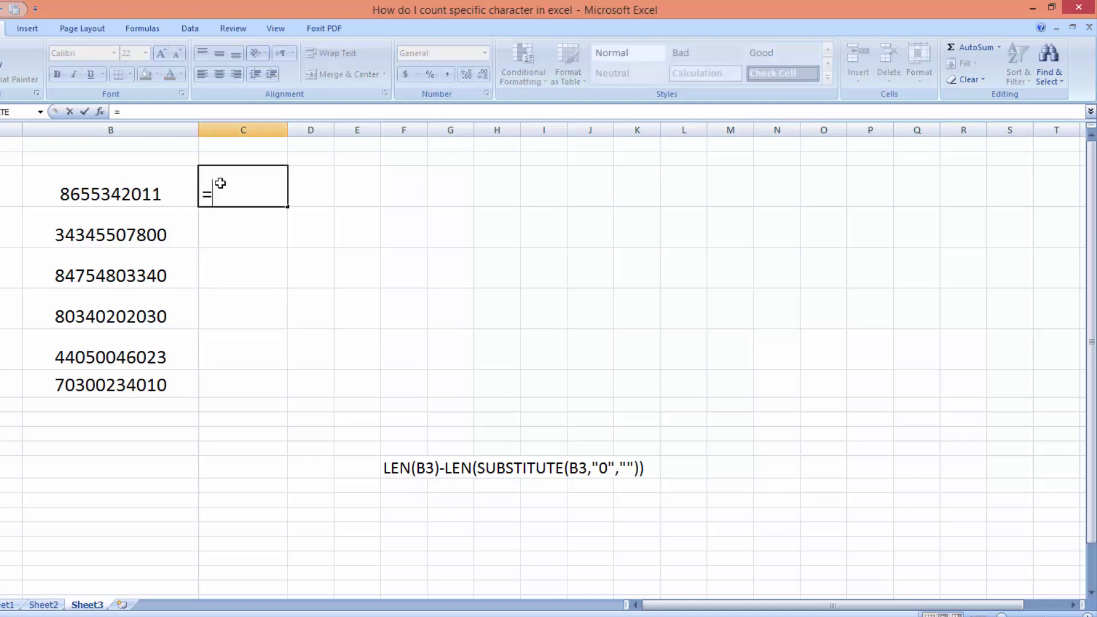
pyautogui.press('BackSpace')
pyautogui.press('BackSpace')
pyautogui.press('BackSpace')
pyautogui.write('LEN(')
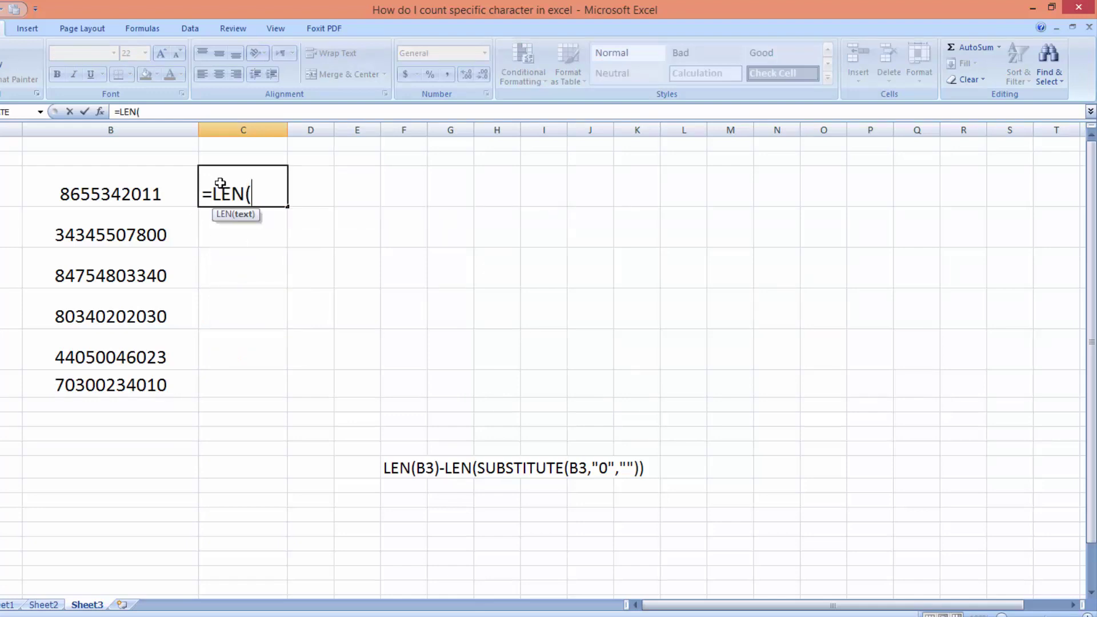
pyautogui.click(154, 182)
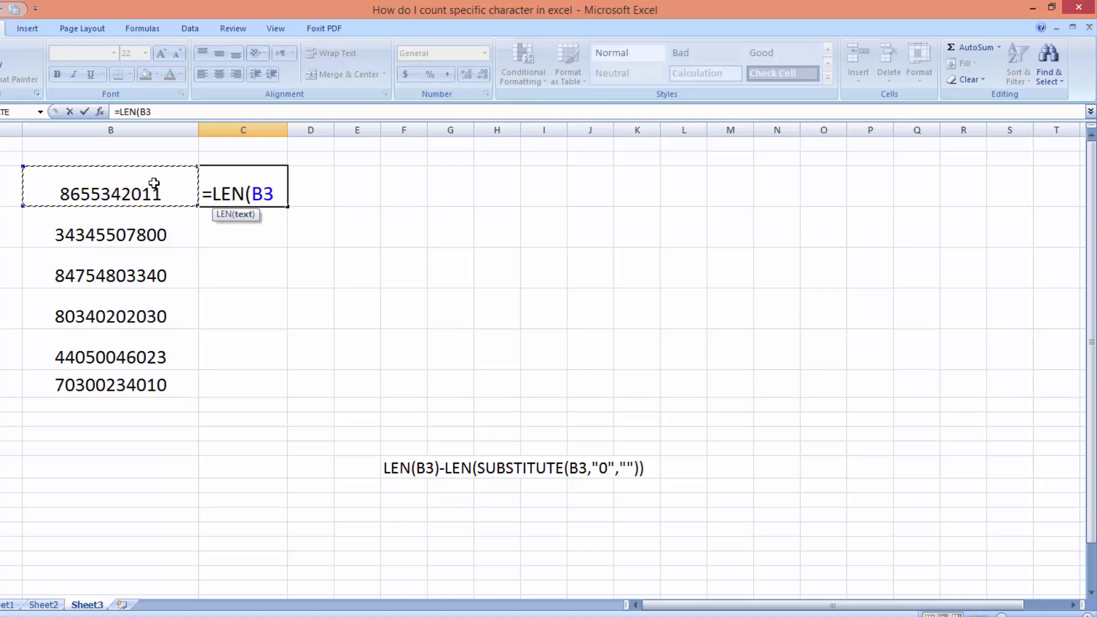
pyautogui.write(')-')
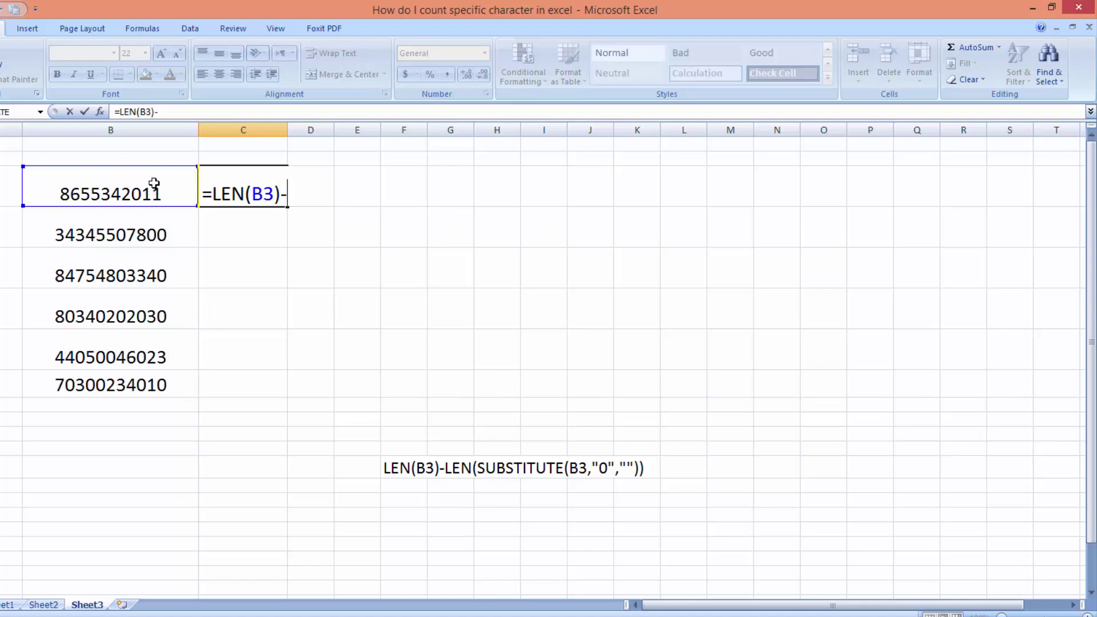
# Step: Extend the C3 formula to =LEN(B3)-LEN(SUBSTITUTE(B3,"0","")) to count the zeros in the first number
pyautogui.write('LEN')
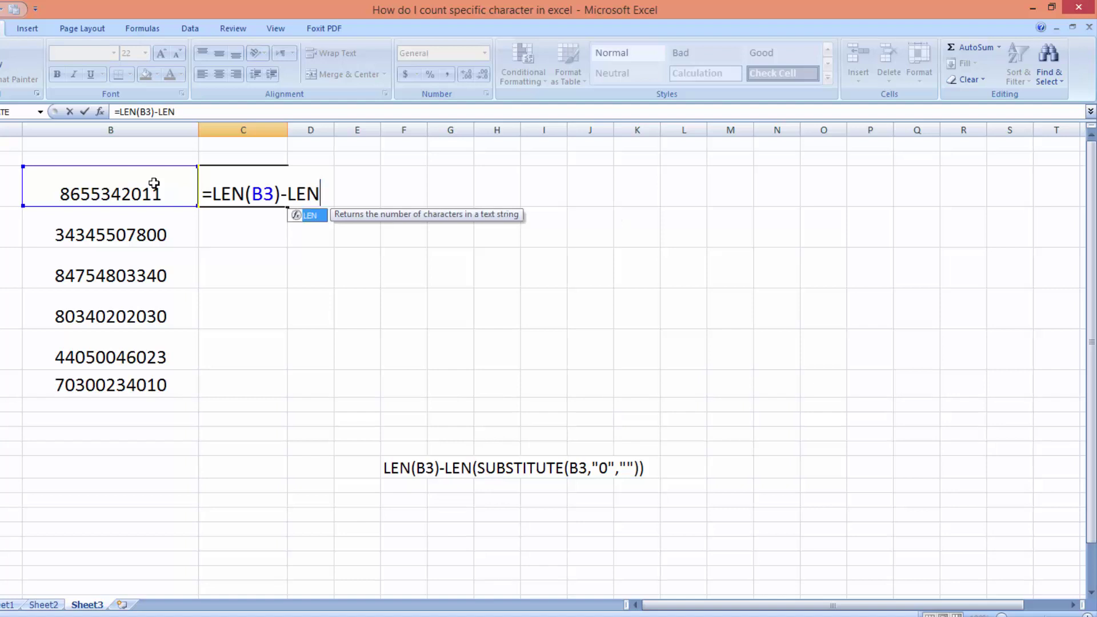
pyautogui.write('(SUB')
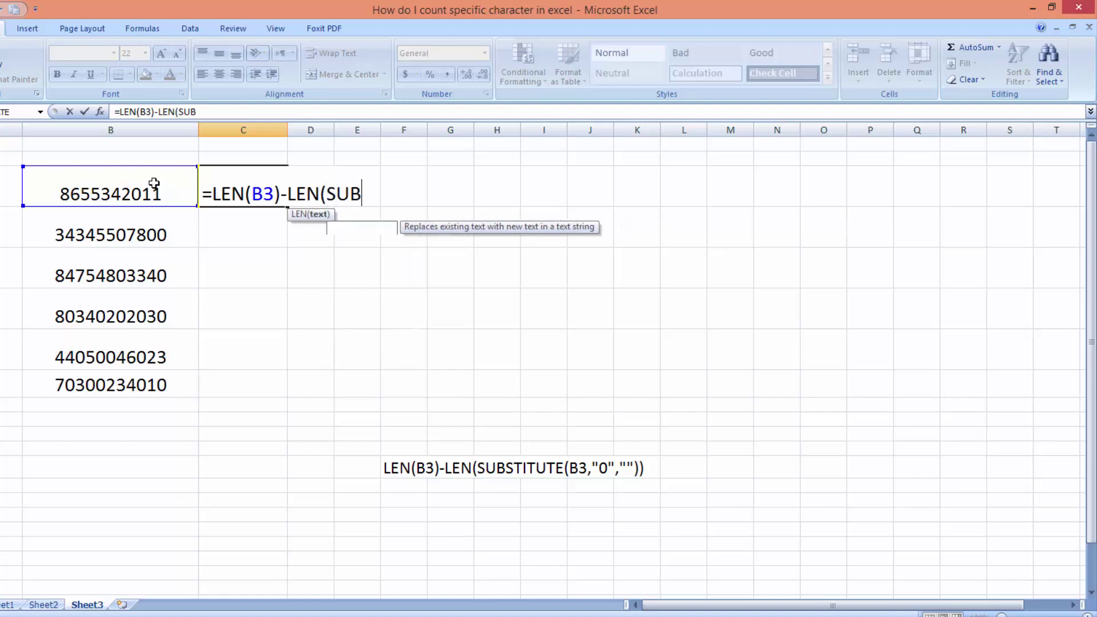
pyautogui.write('STITUTE')
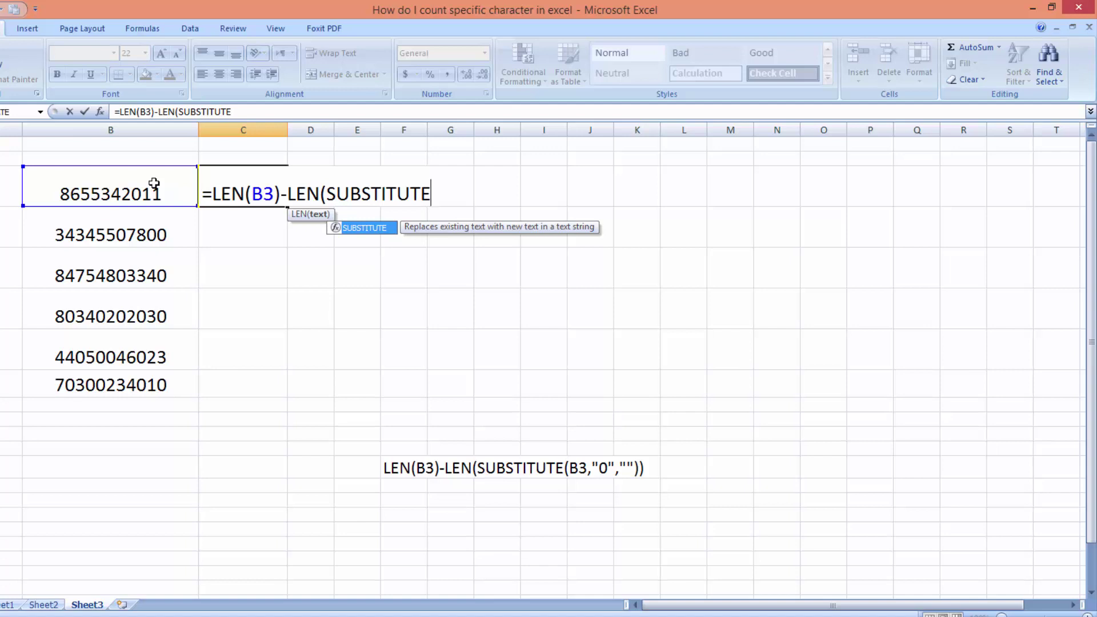
pyautogui.write('(')
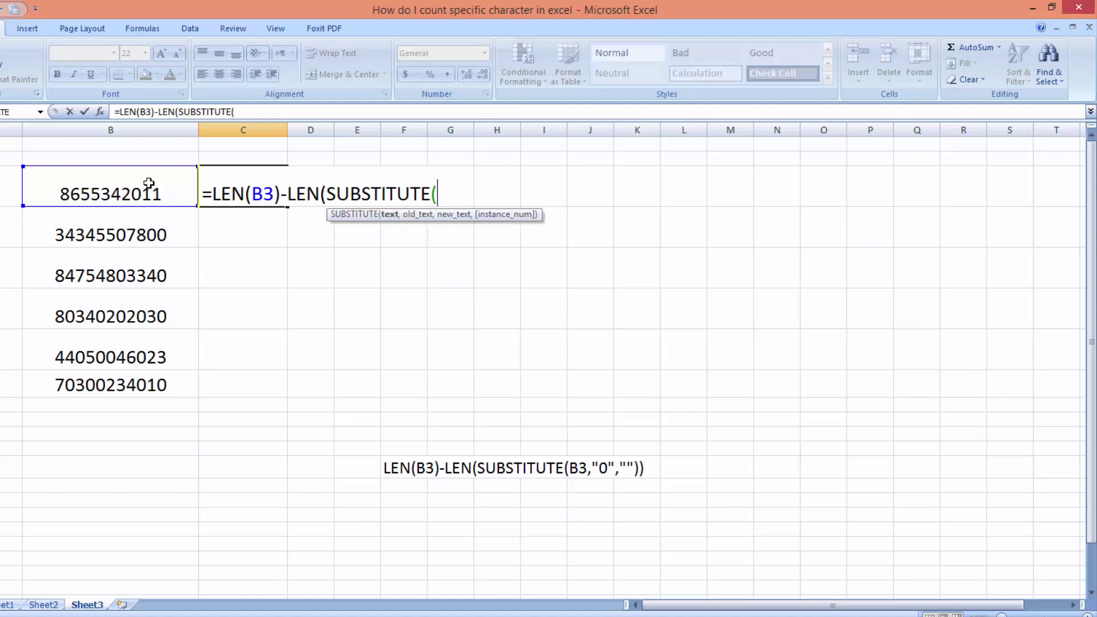
pyautogui.click(115, 186)
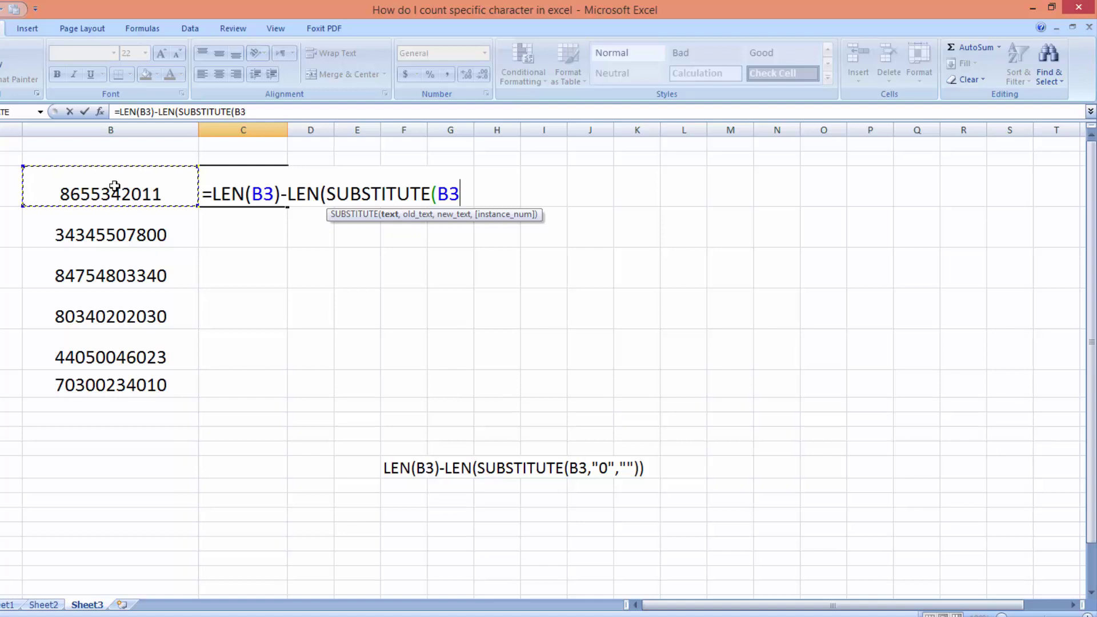
pyautogui.write(',')
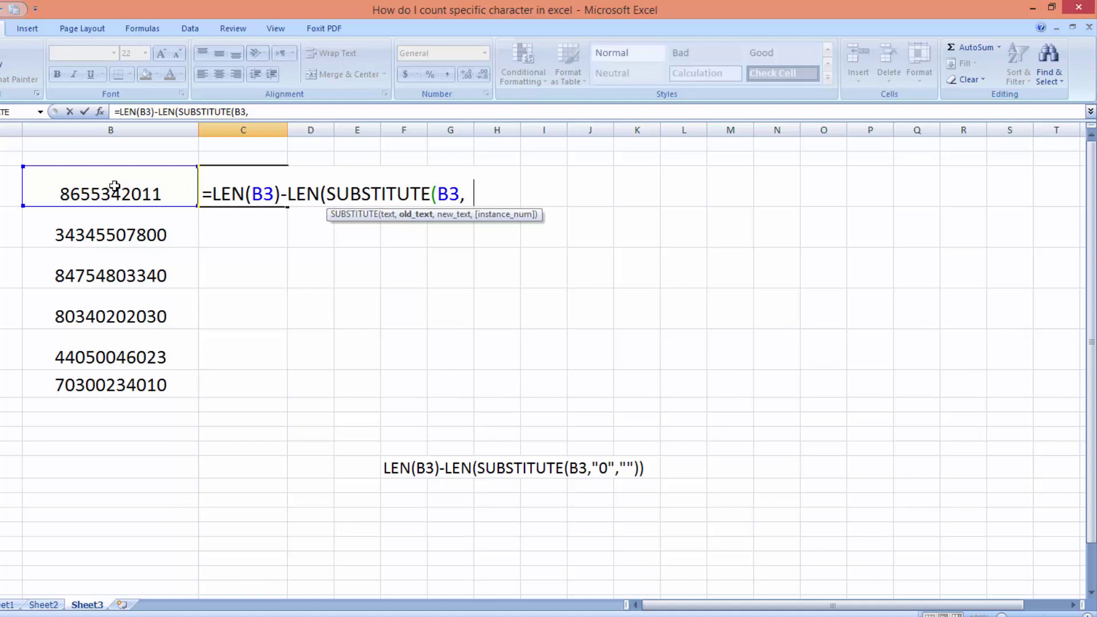
pyautogui.write(' 0",')
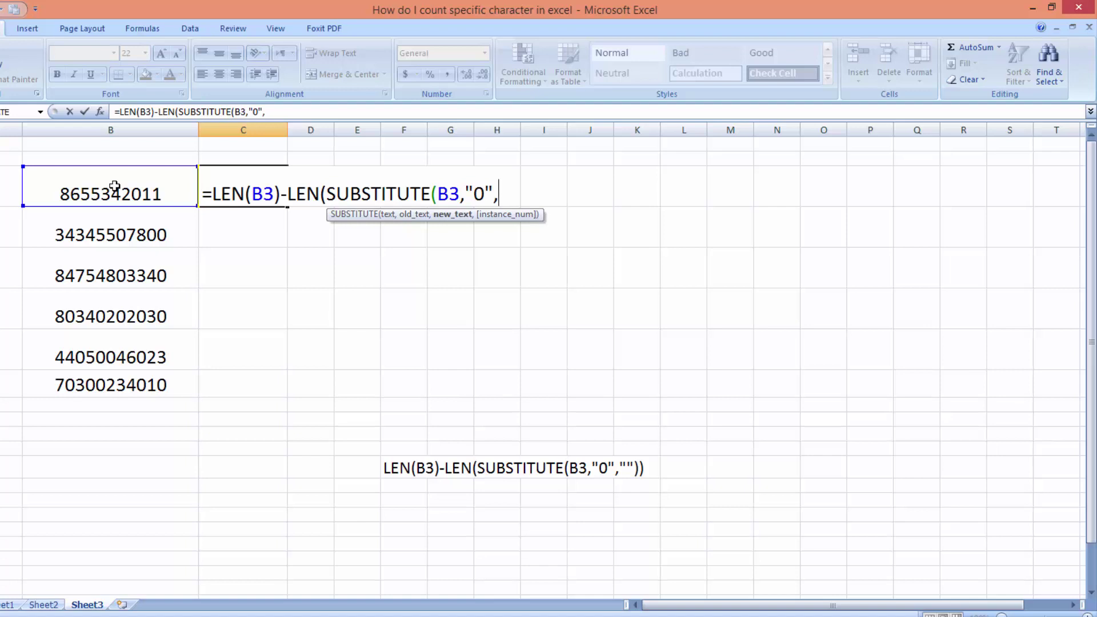
pyautogui.write('""))')
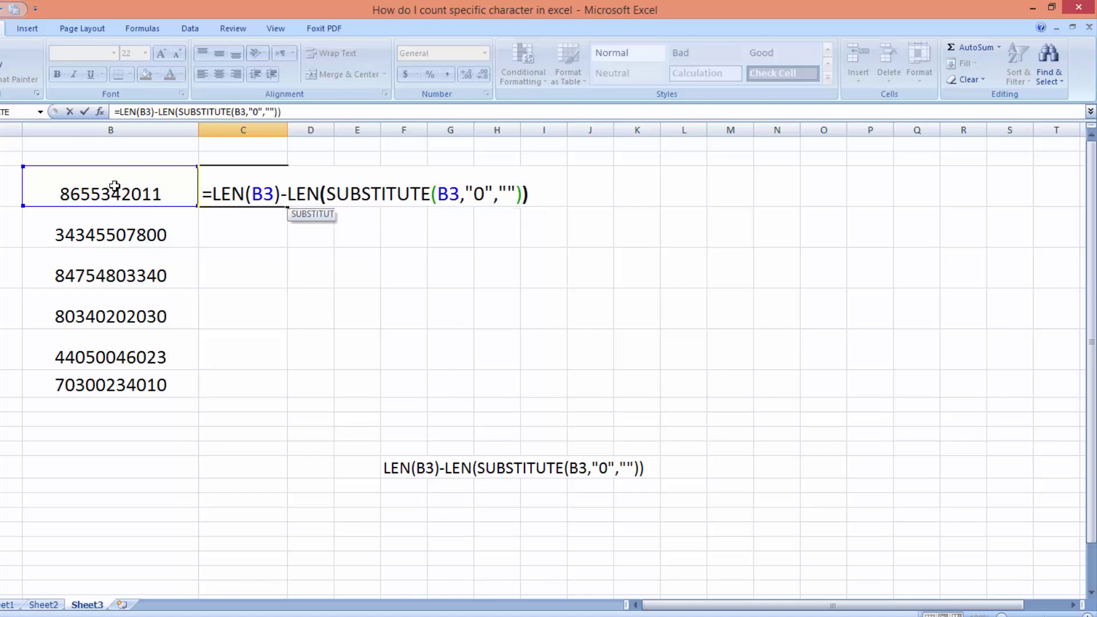